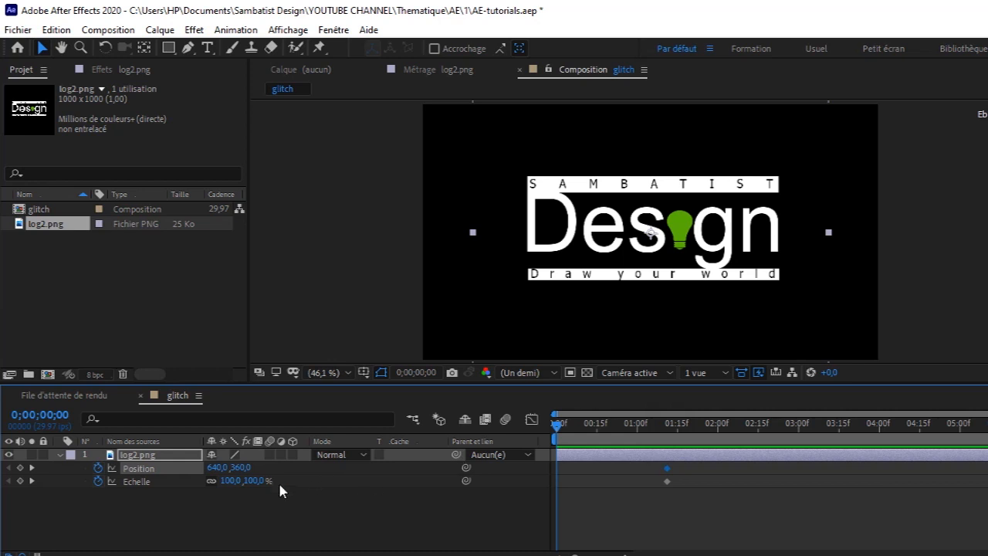
# Step: Keyframe the logo layer's position and a 162% scale at 0;00;00;00, and shift its ending keyframes later to about 0;00;01;17
pyautogui.moveTo(231, 480); pyautogui.dragTo(282, 482)
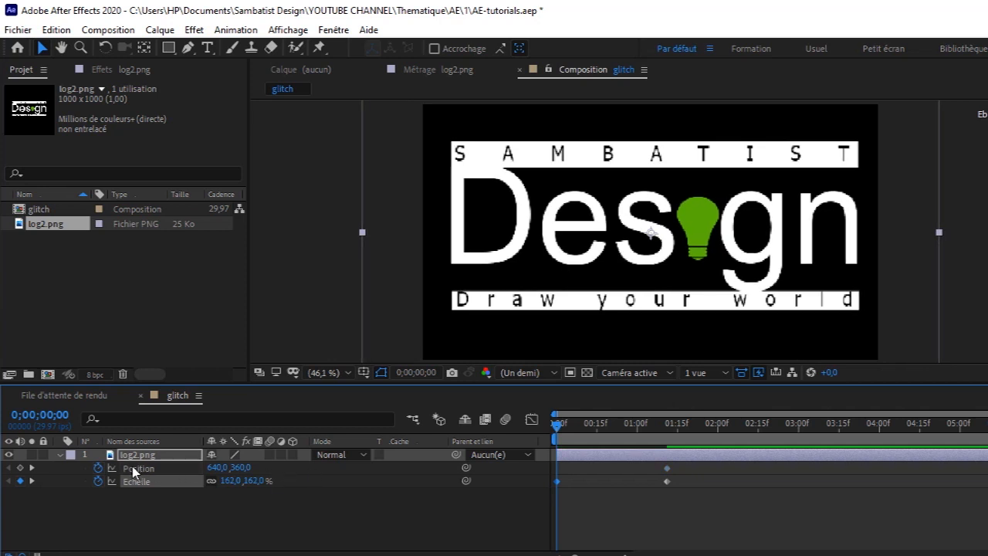
pyautogui.click(20, 468)
pyautogui.moveTo(557, 424); pyautogui.dragTo(488, 461)
pyautogui.press('space')
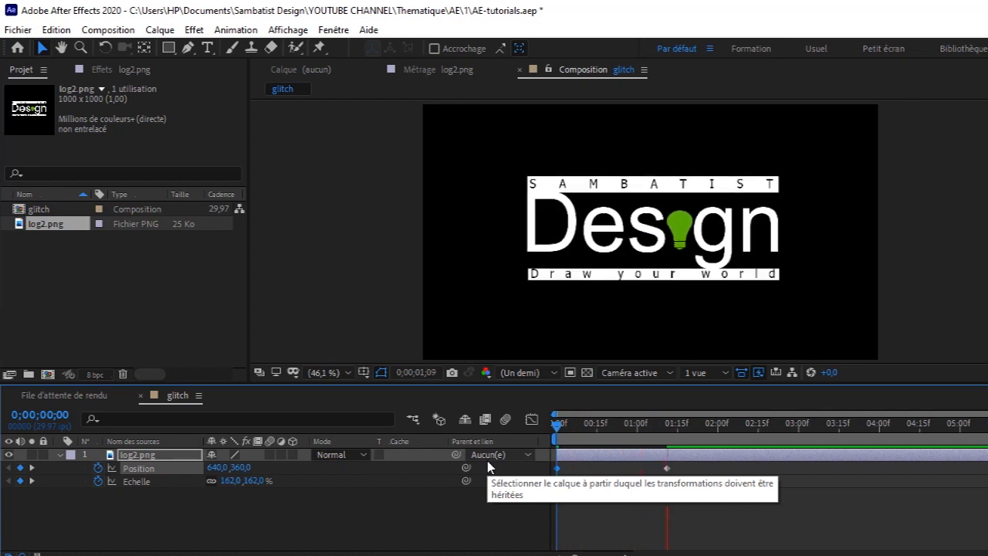
pyautogui.press('space')
pyautogui.moveTo(679, 482)
pyautogui.mouseDown()
pyautogui.moveTo(663, 460)
pyautogui.moveTo(683, 469)
pyautogui.mouseUp()
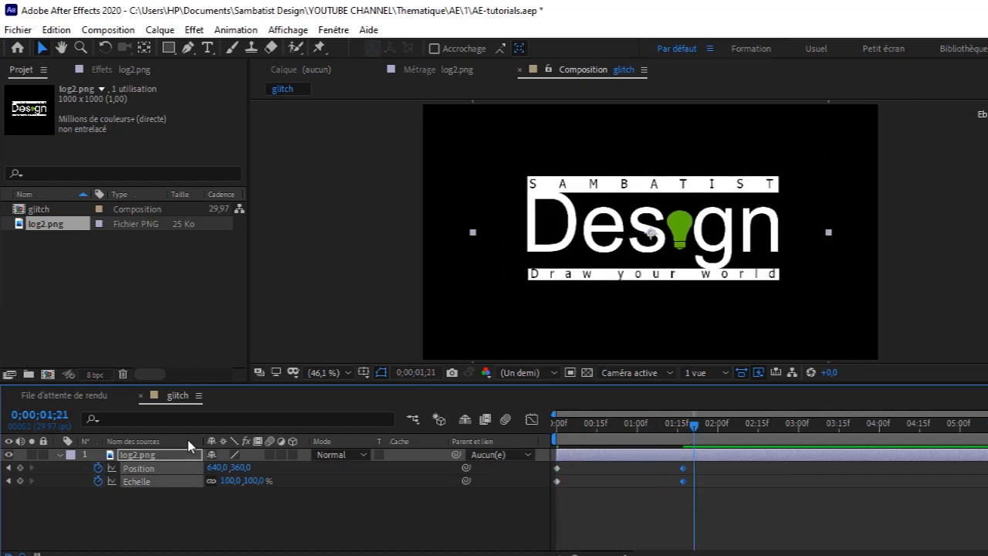
pyautogui.click(60, 456)
# Step: Create a new solid layer named "solide" in the glitch composition
pyautogui.click(442, 503)
pyautogui.rightClick(442, 503)
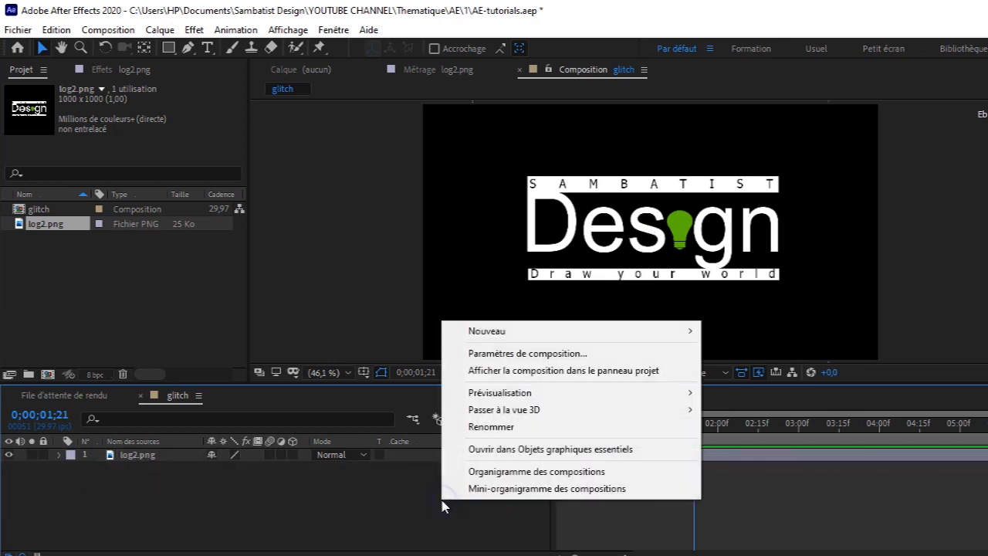
pyautogui.moveTo(617, 344)
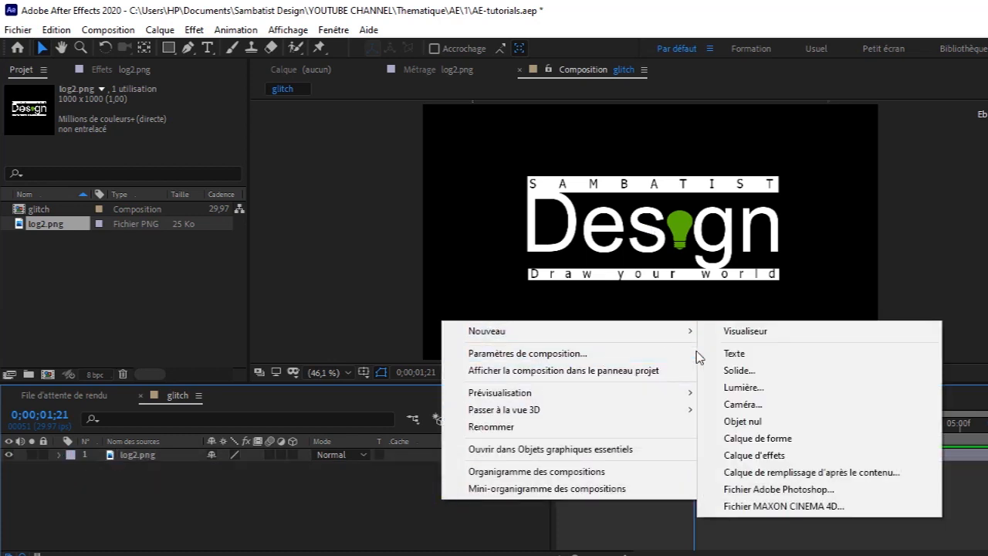
pyautogui.click(737, 372)
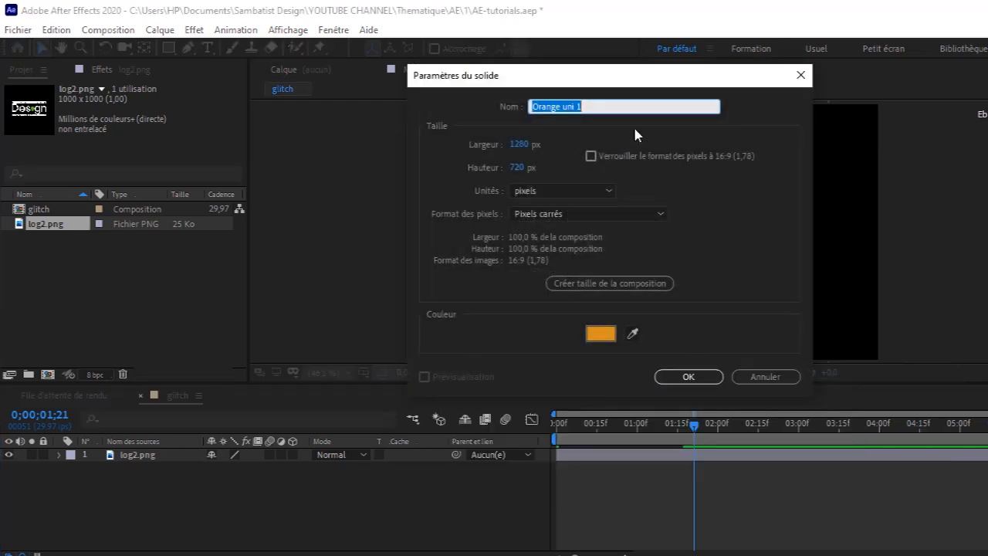
pyautogui.write('solide')
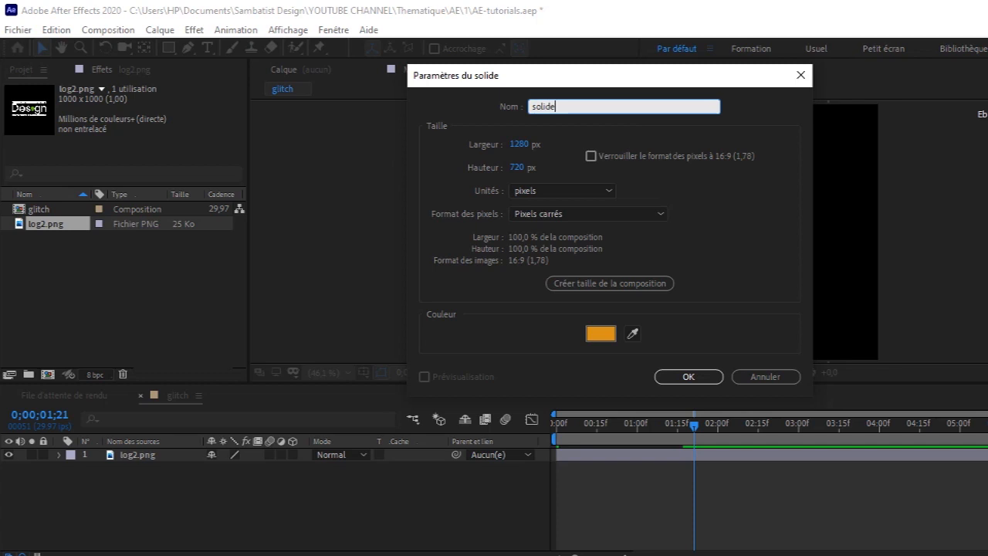
pyautogui.click(697, 375)
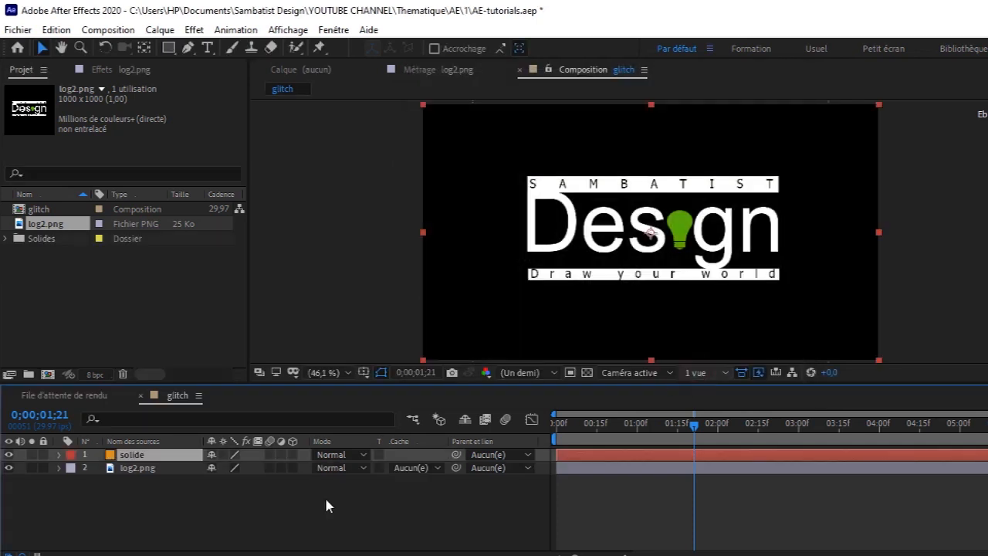
# Step: Precompose the solid layer as "solide", transferring all attributes into the new composition
pyautogui.hotkey('ctrl', 'shift', 'c')
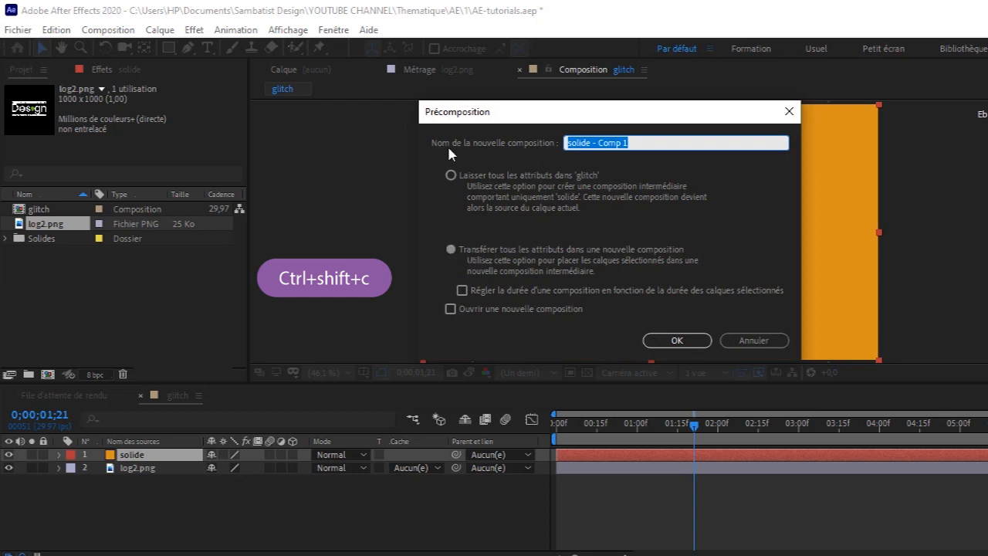
pyautogui.click(451, 175)
pyautogui.click(452, 251)
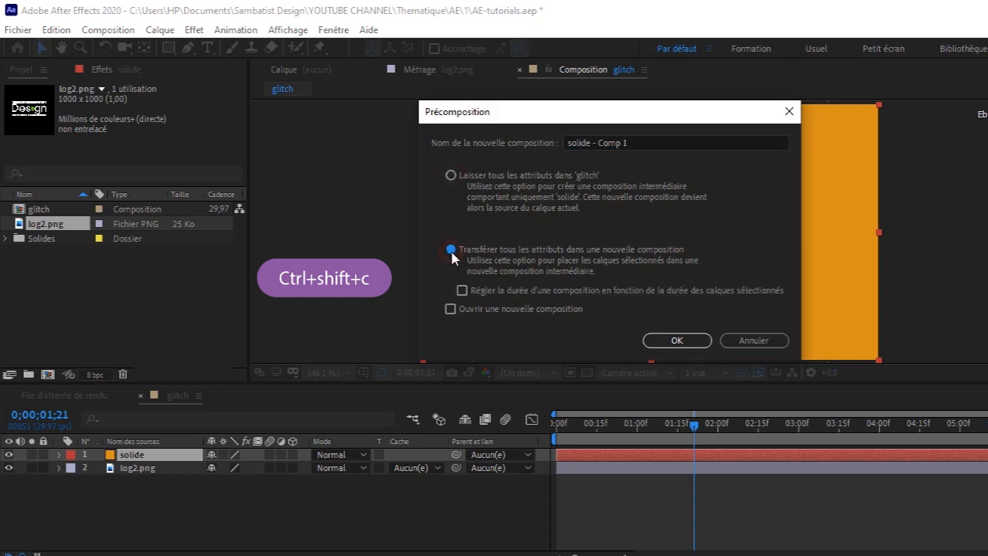
pyautogui.click(633, 142)
pyautogui.moveTo(633, 142); pyautogui.dragTo(592, 143)
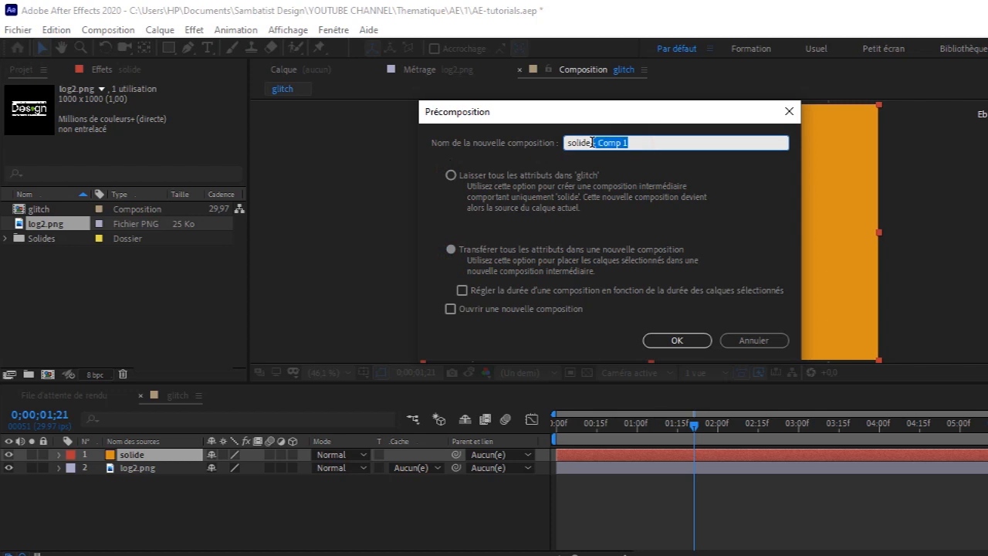
pyautogui.press('BackSpace')
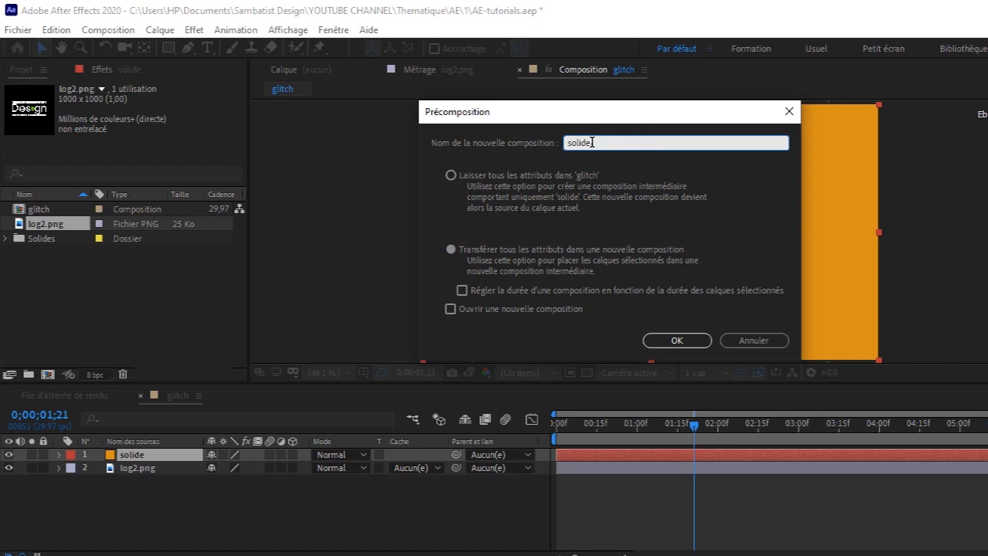
pyautogui.click(689, 341)
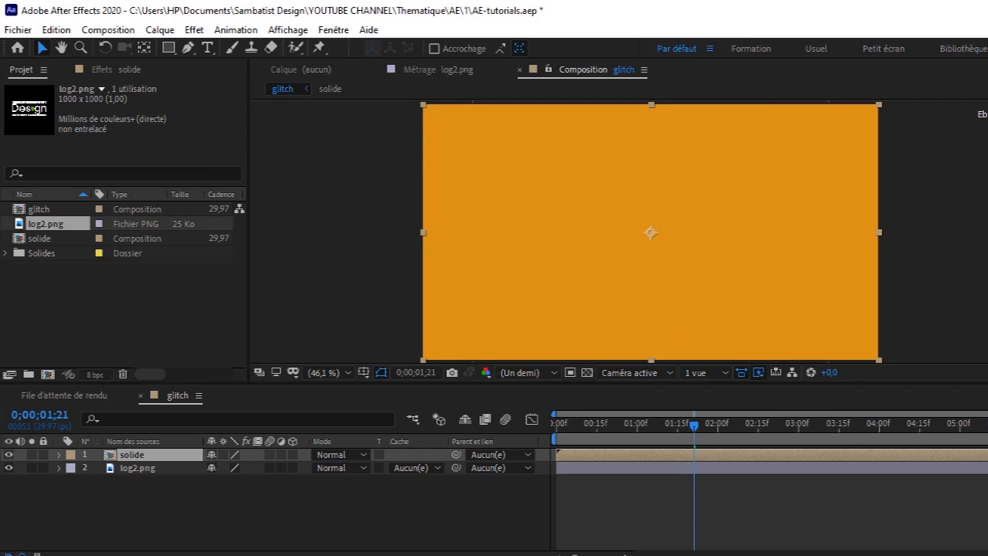
# Step: Open the solide precomposition and apply the Bruit fractal (Fractal Noise) effect to its solid layer
pyautogui.click(276, 519)
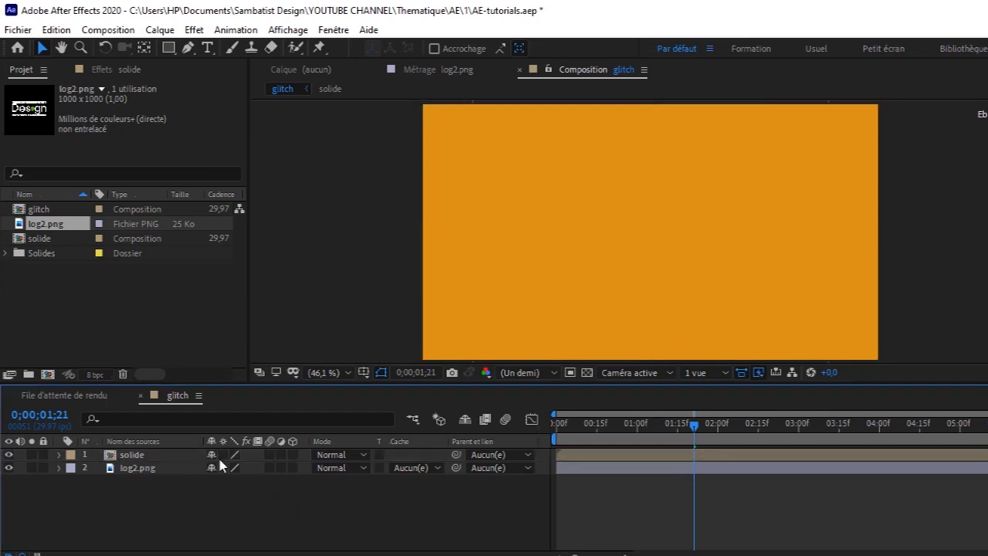
pyautogui.doubleClick(157, 456)
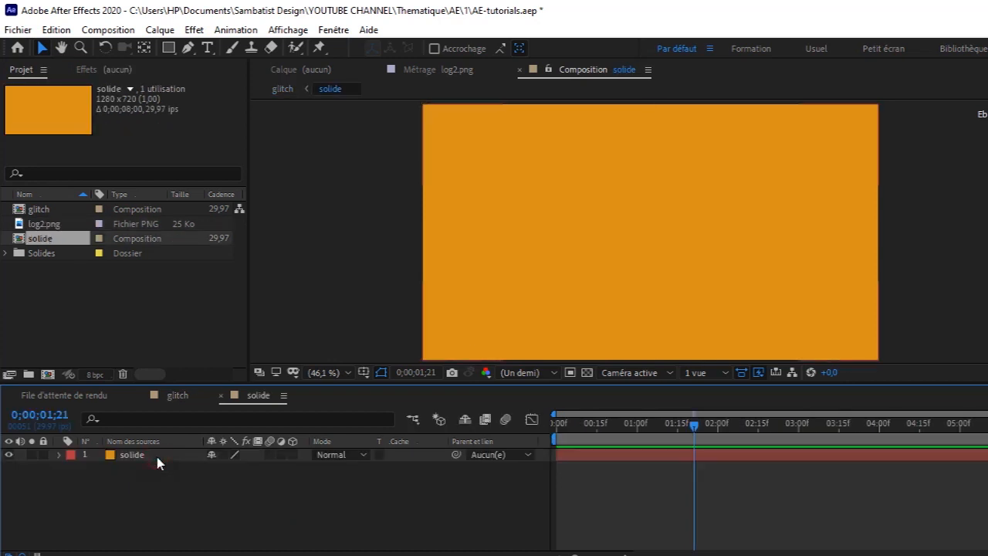
pyautogui.click(154, 454)
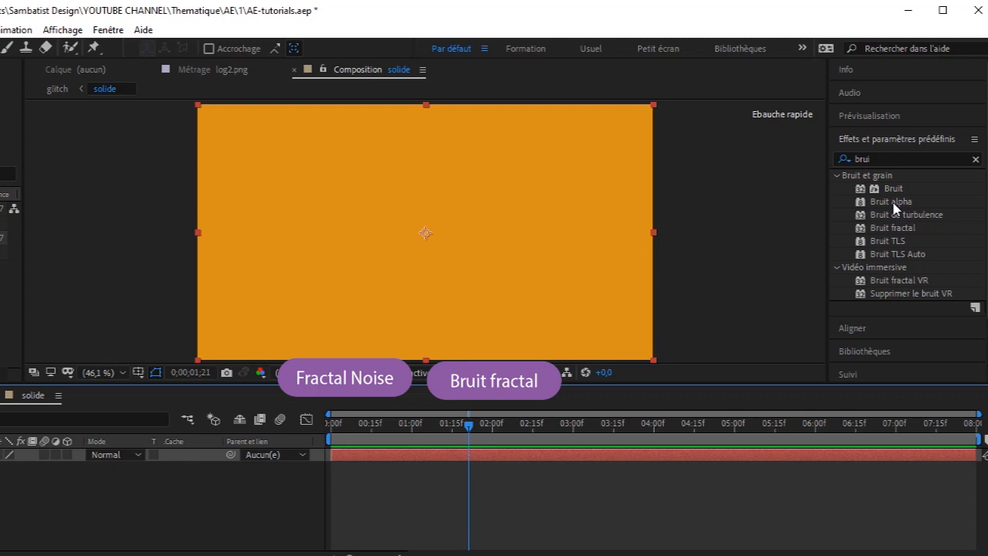
pyautogui.doubleClick(896, 228)
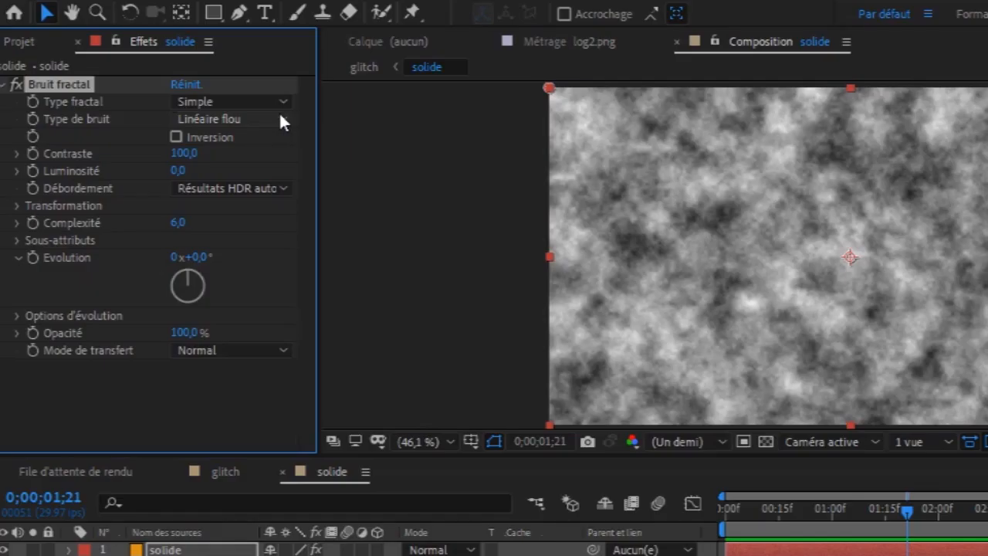
# Step: Set the fractal noise type to Bloc and its contrast to 200
pyautogui.click(282, 119)
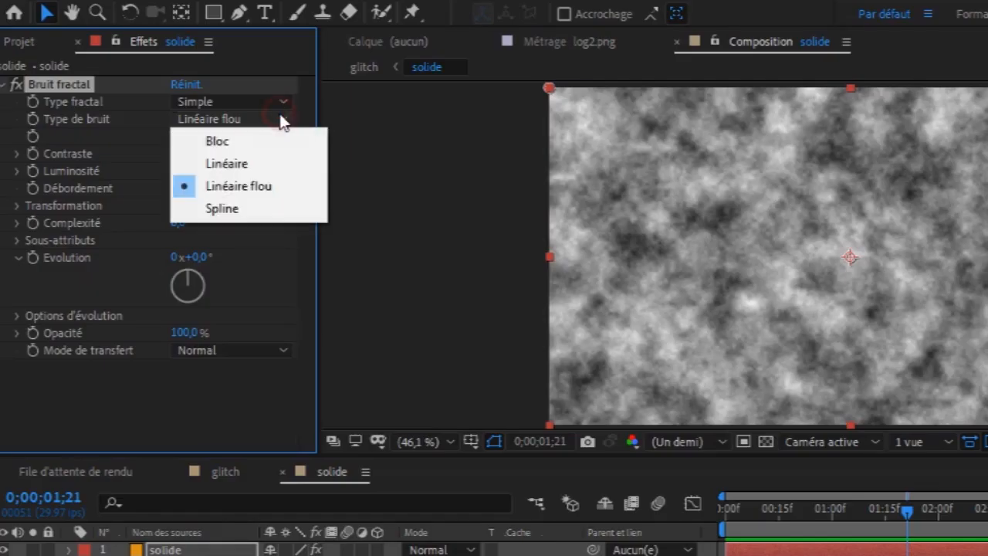
pyautogui.click(253, 145)
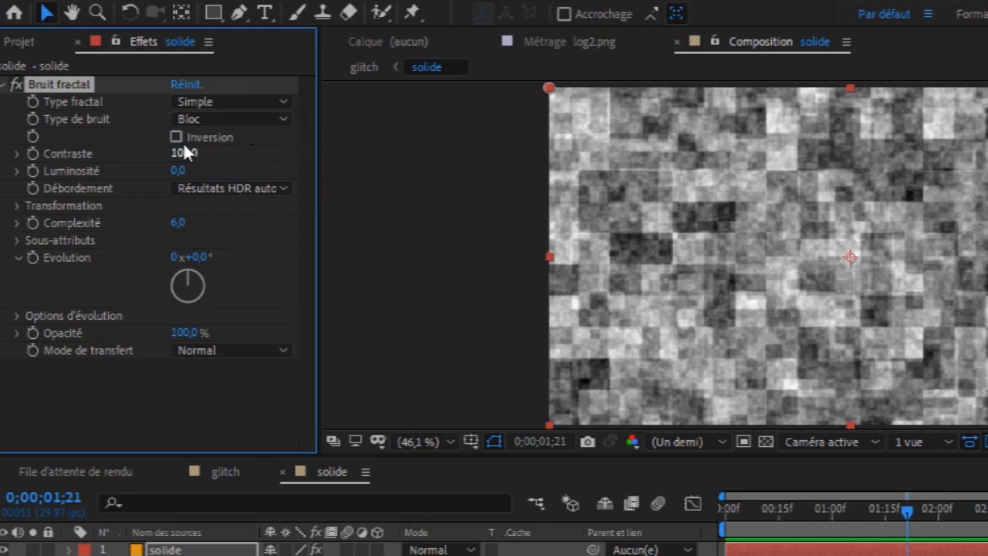
pyautogui.click(184, 153)
pyautogui.write('200')
pyautogui.press('Return')
# Step: Set the fractal noise brightness (Luminosité) to -20
pyautogui.click(178, 171)
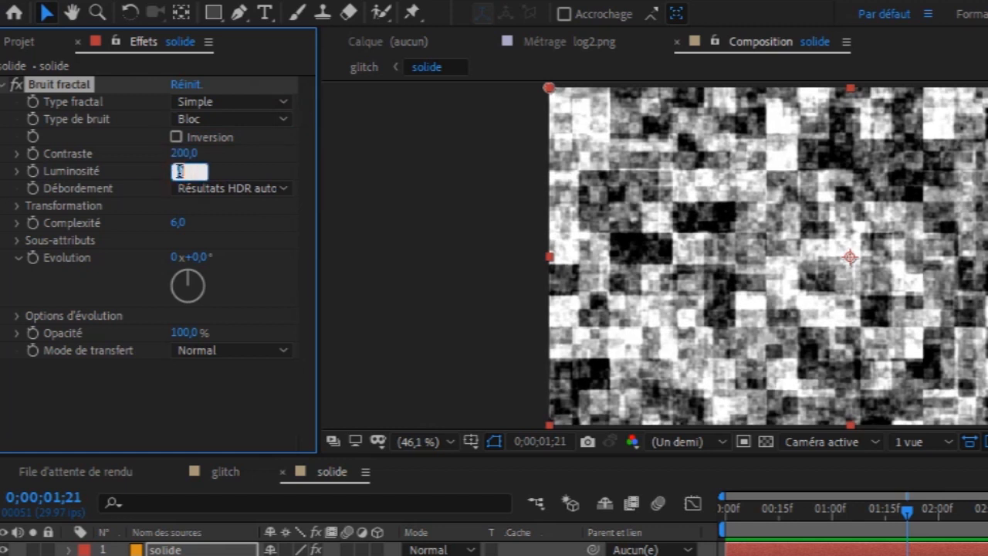
pyautogui.click(196, 174)
pyautogui.moveTo(180, 171); pyautogui.dragTo(148, 170)
pyautogui.click(192, 171)
pyautogui.click(196, 169)
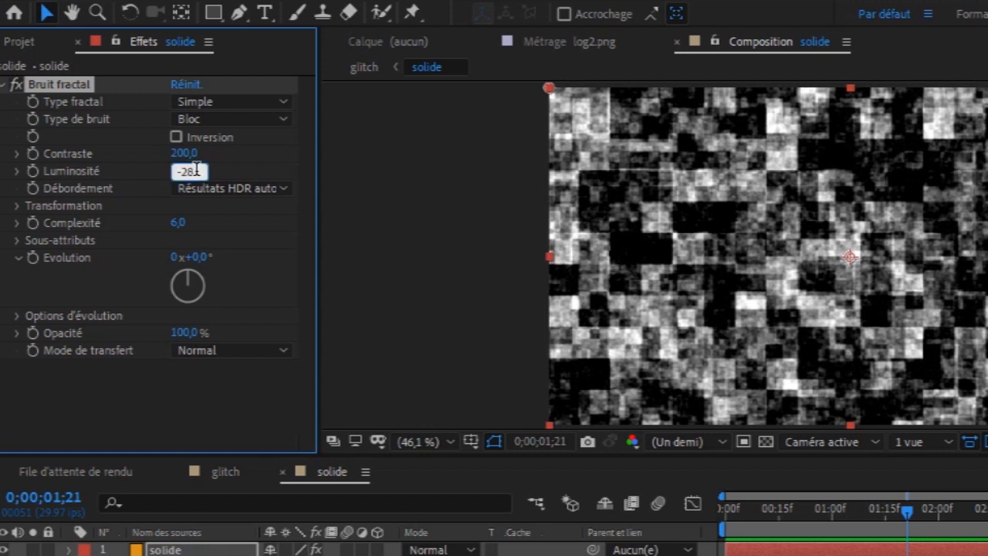
pyautogui.press('BackSpace')
pyautogui.write('0')
pyautogui.press('Return')
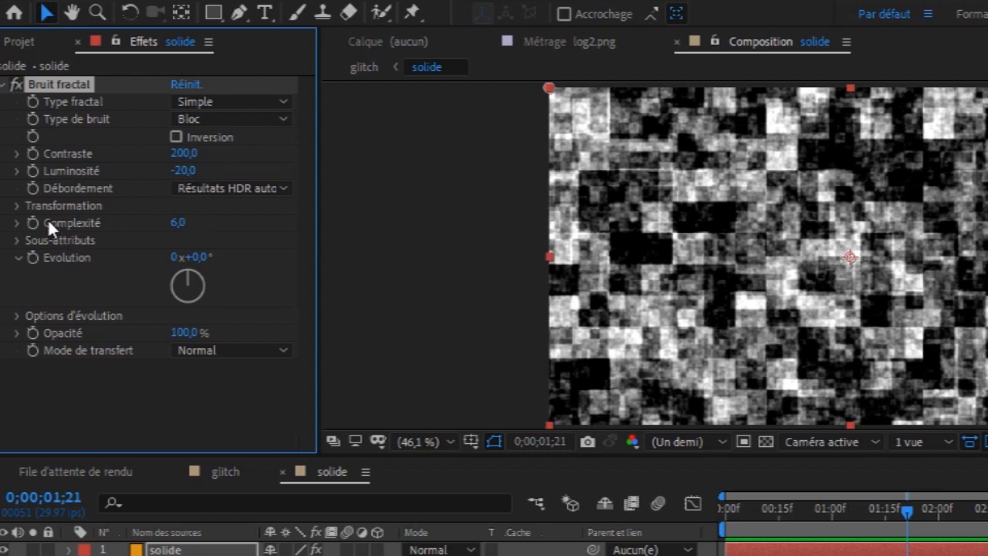
# Step: Turn off uniform scaling for the fractal noise and set its scale width to 4000 and scale height to 750
pyautogui.click(17, 207)
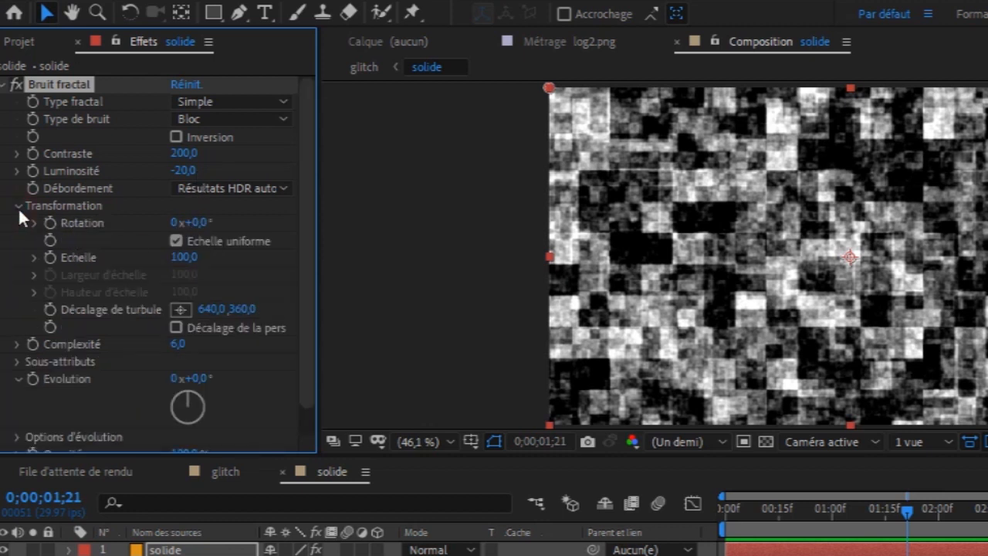
pyautogui.click(175, 241)
pyautogui.click(185, 275)
pyautogui.write('4000')
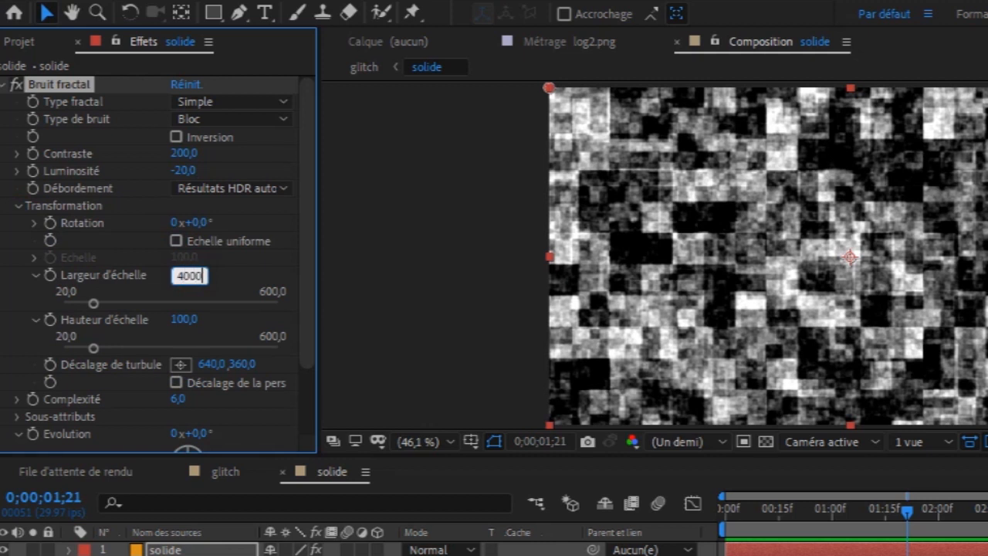
pyautogui.press('Return')
pyautogui.click(186, 320)
pyautogui.write('750')
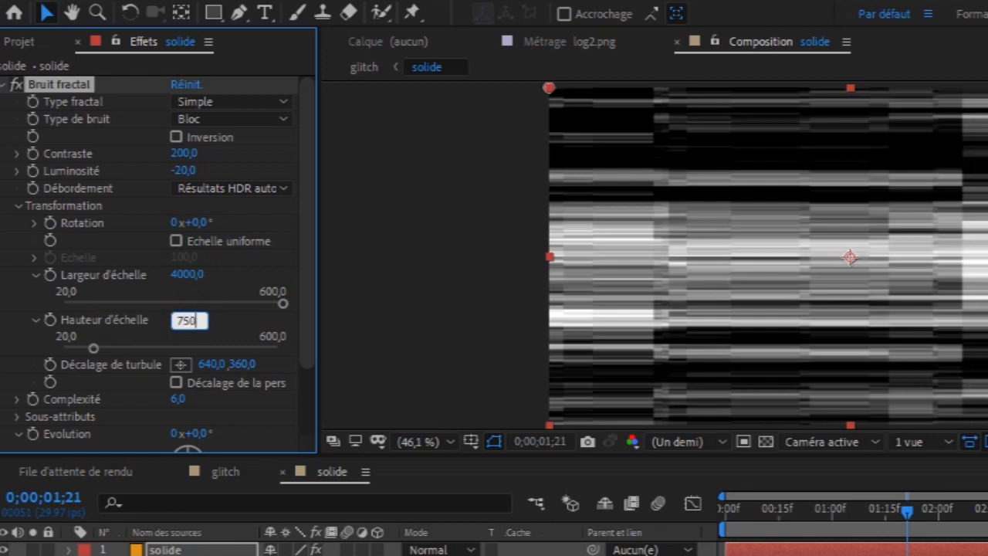
pyautogui.press('Return')
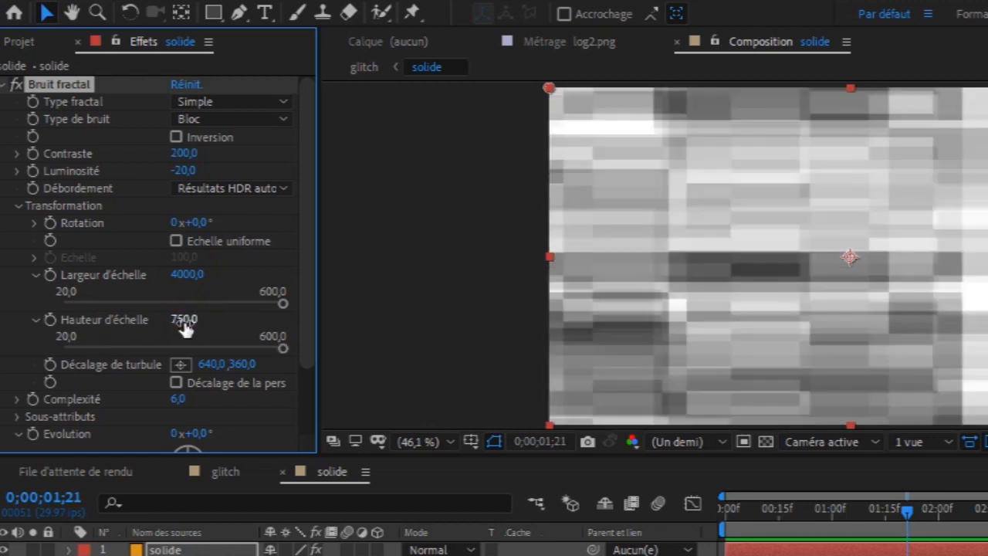
# Step: Change the fractal noise scale width to 4200 and scale height to 770
pyautogui.click(186, 275)
pyautogui.write('4200')
pyautogui.press('Return')
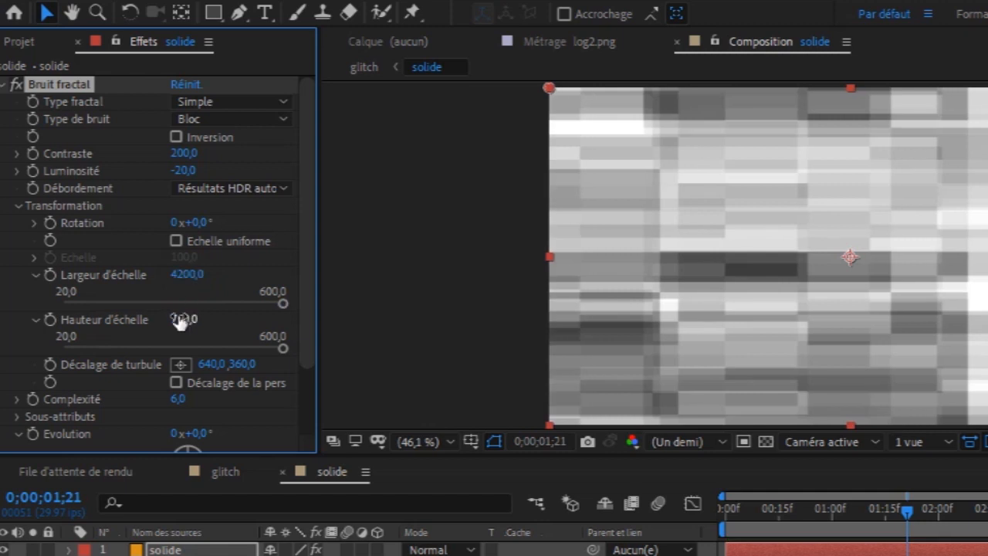
pyautogui.click(180, 319)
pyautogui.write('7')
pyautogui.write('50')
pyautogui.press('Return')
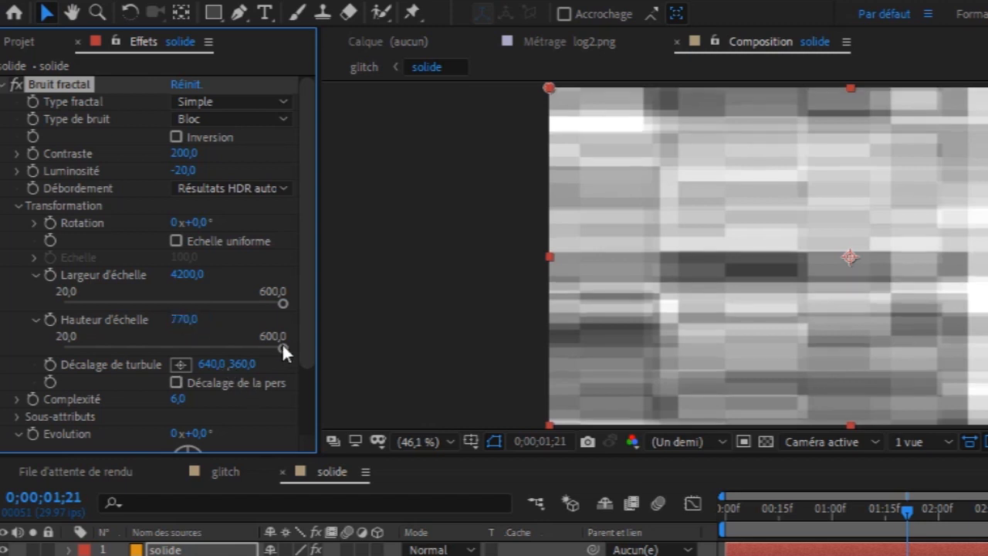
# Step: Add the expression time*2000 to the fractal noise's Evolution property
pyautogui.scroll(-3, 306, 433)
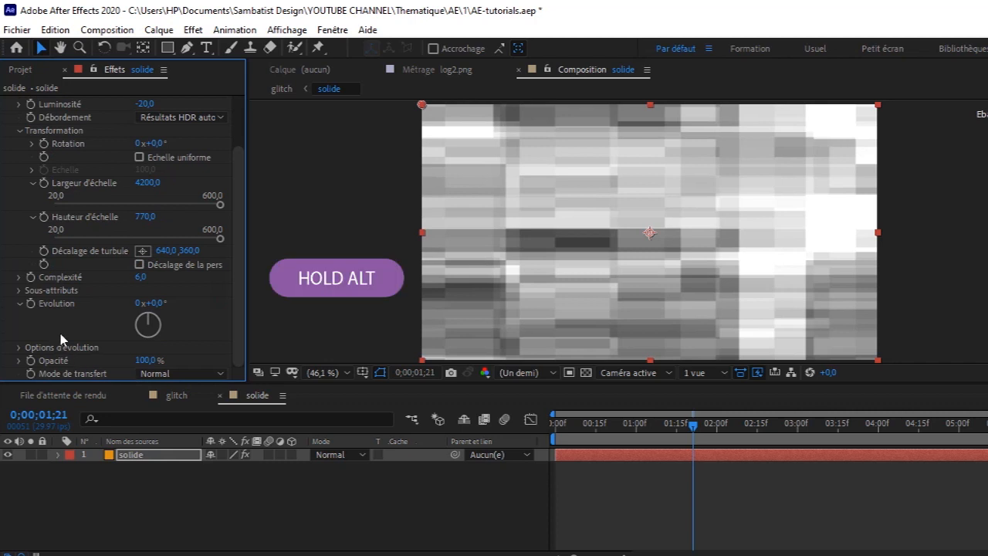
pyautogui.keyDown('alt'); pyautogui.click(31, 304); pyautogui.keyUp('alt')
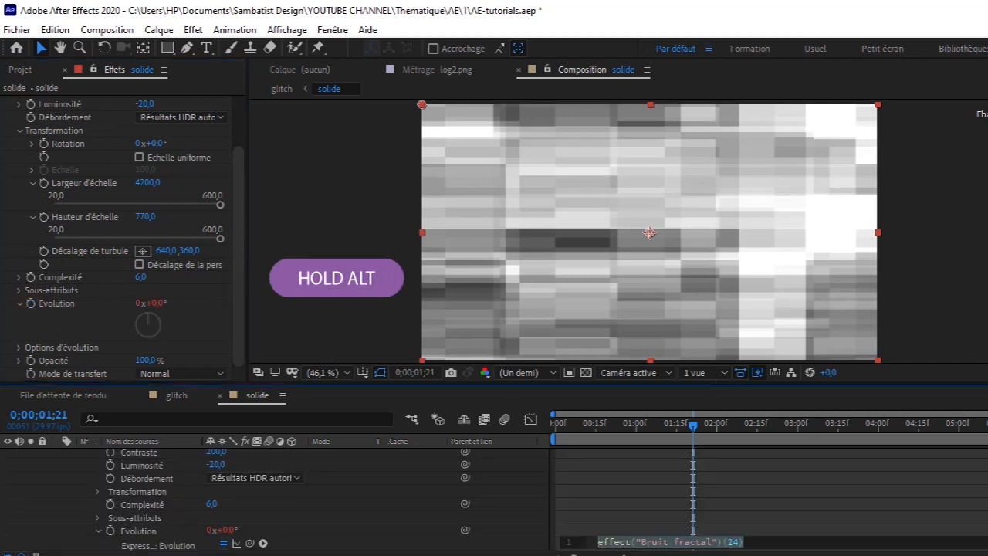
pyautogui.click(728, 522)
pyautogui.scroll(-2, 729, 522)
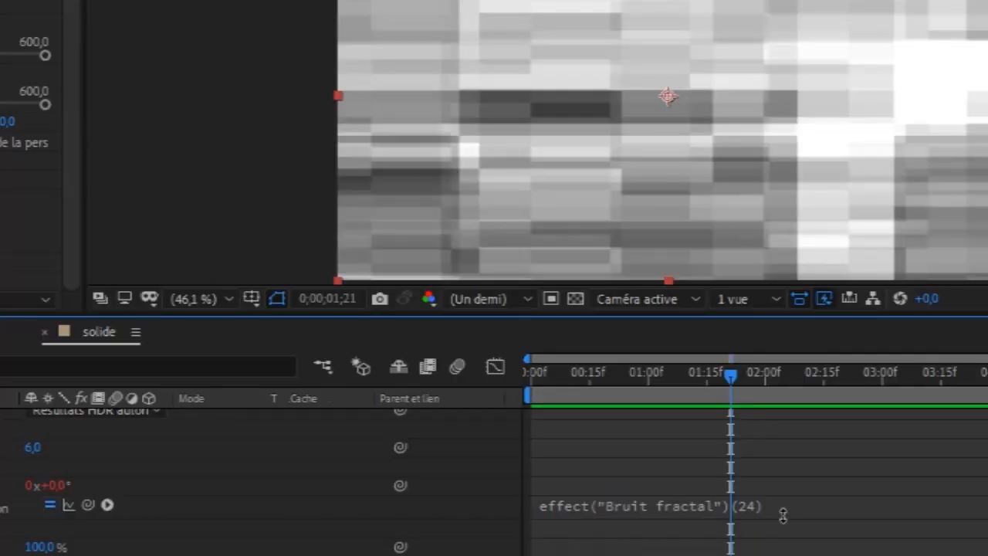
pyautogui.click(777, 513)
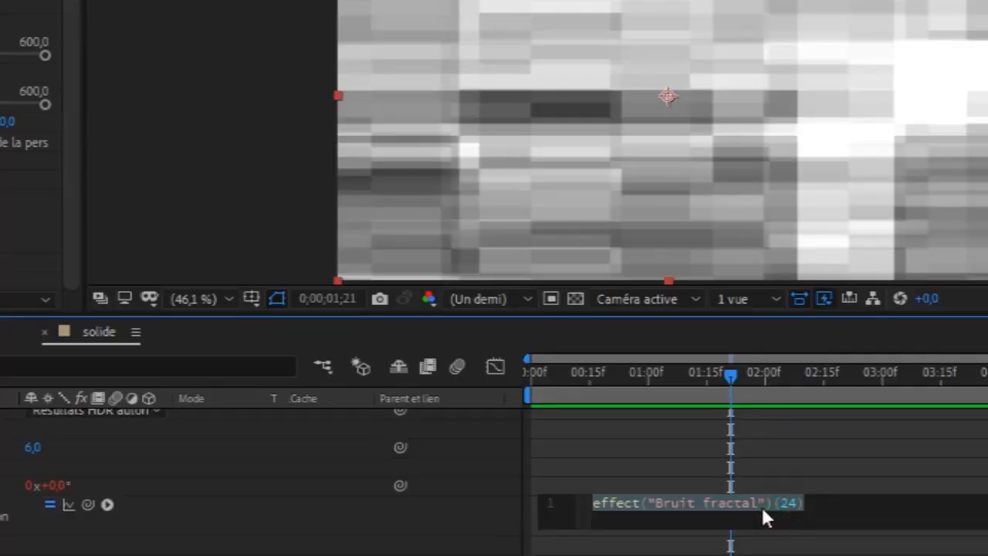
pyautogui.write('time')
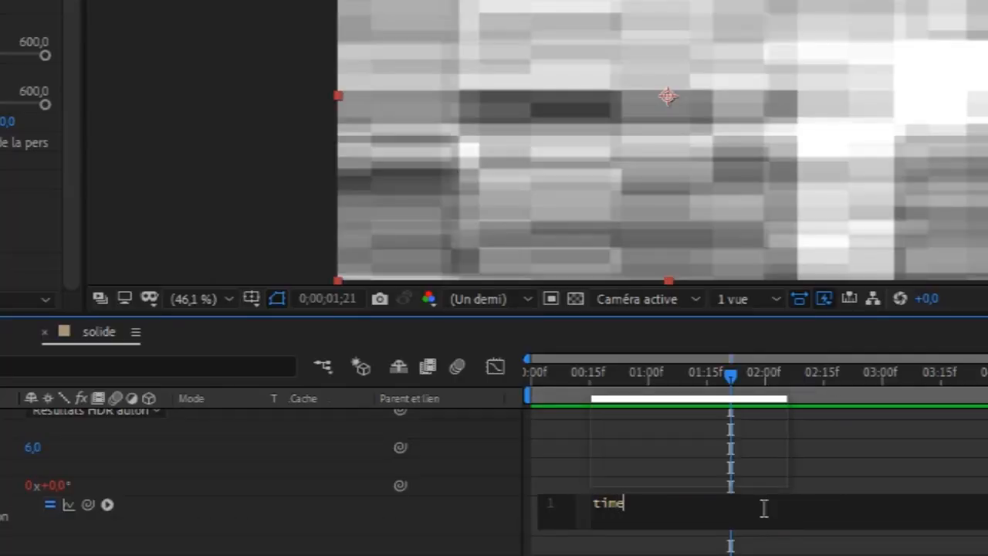
pyautogui.press('Return')
pyautogui.write('*')
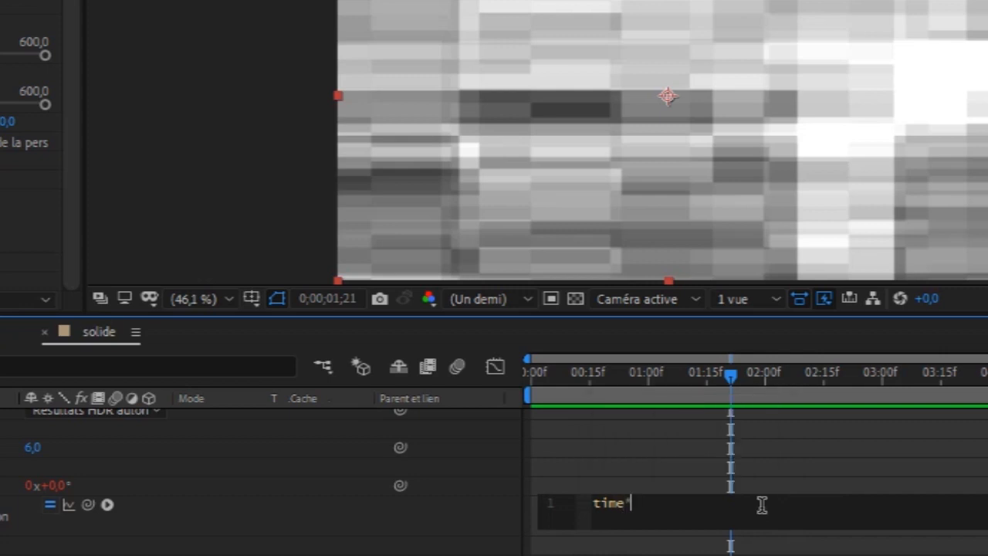
pyautogui.write('2000')
pyautogui.press('Return')
pyautogui.click(832, 461)
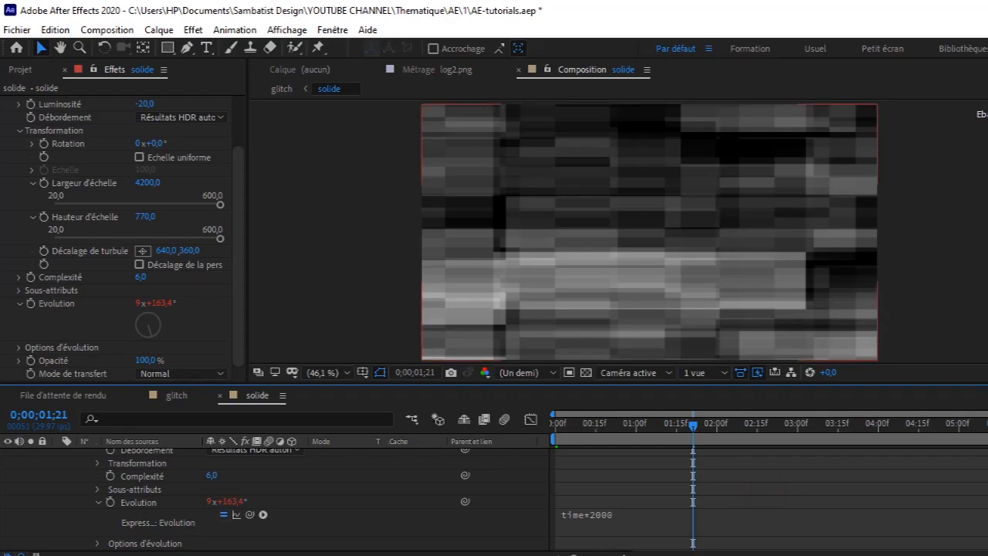
# Step: Collapse the solid layer's properties, preview the animated noise, and return to the glitch composition
pyautogui.scroll(5, 278, 479)
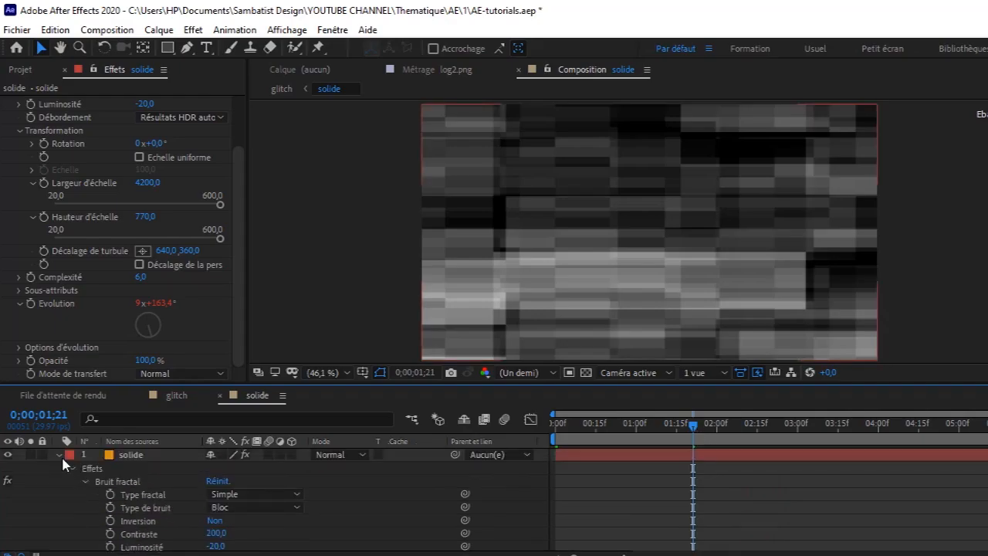
pyautogui.click(58, 455)
pyautogui.moveTo(694, 426); pyautogui.dragTo(488, 447)
pyautogui.press('space')
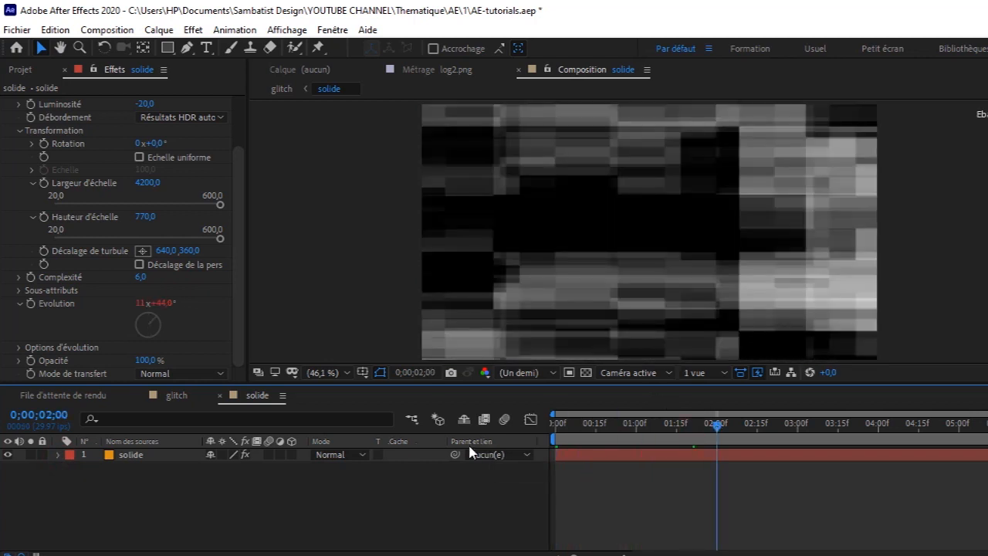
pyautogui.click(182, 397)
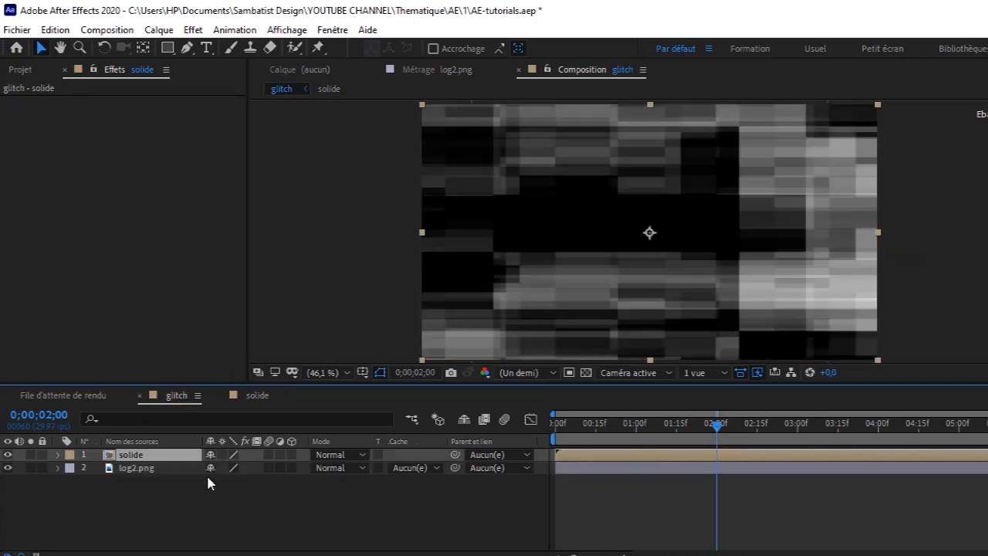
pyautogui.click(206, 506)
pyautogui.rightClick(207, 507)
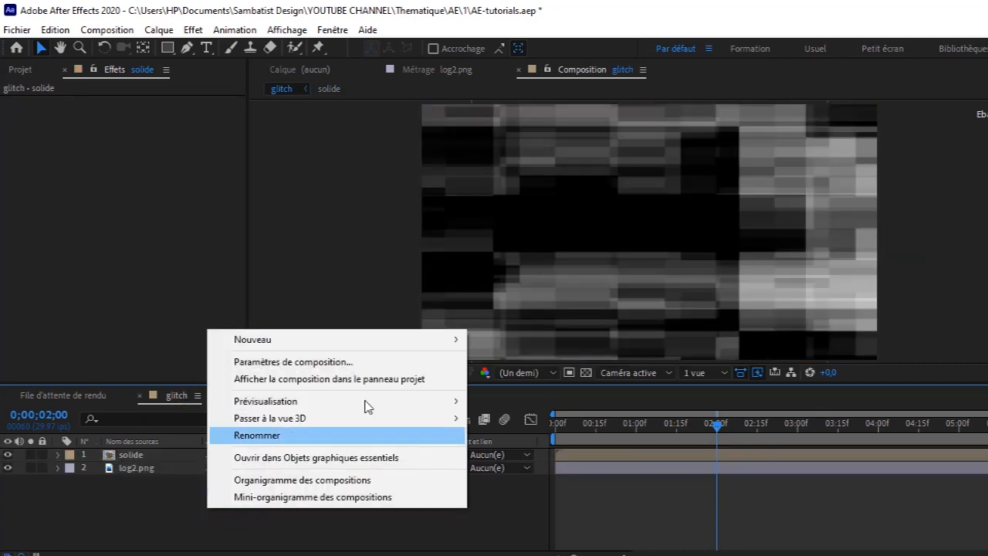
pyautogui.moveTo(457, 342)
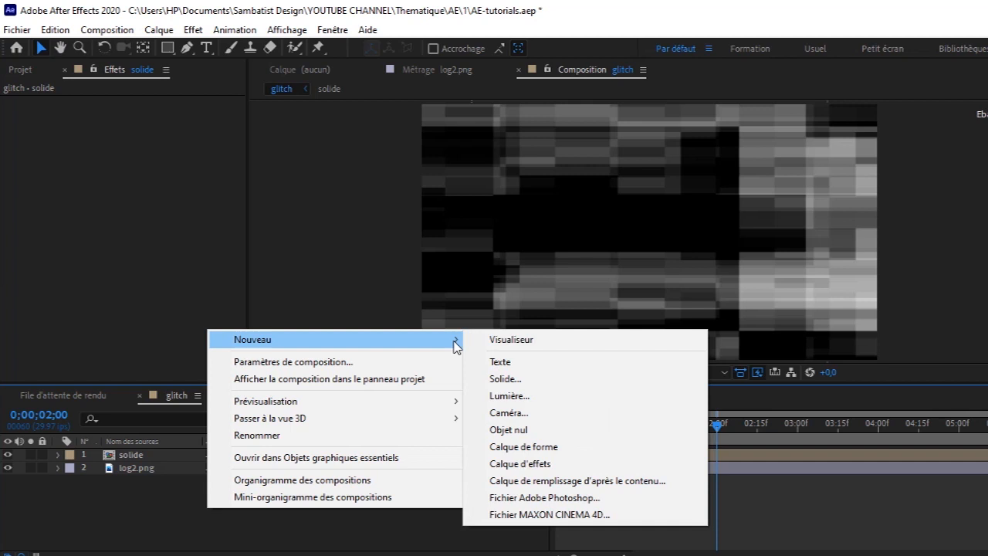
pyautogui.click(181, 519)
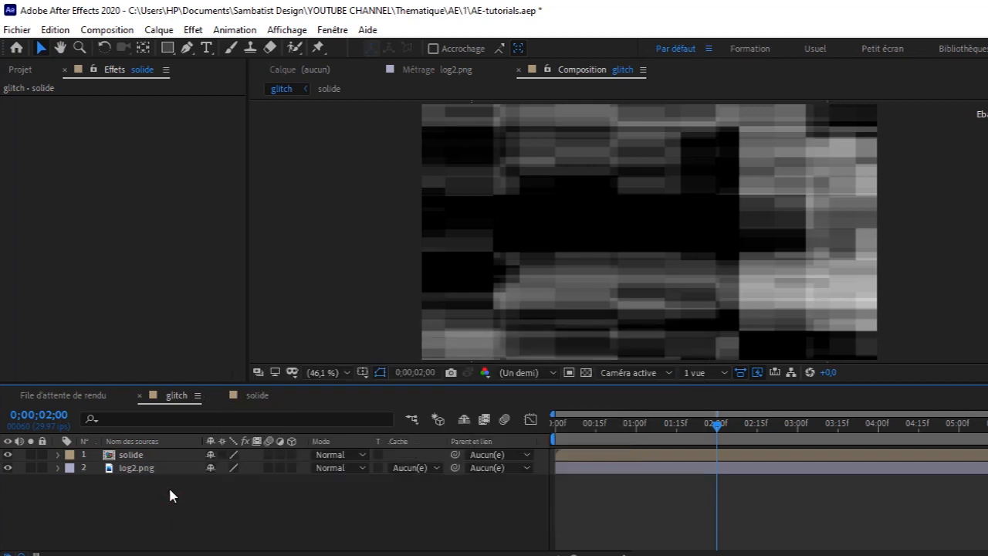
# Step: Precompose the log2.png layer as logotype, moving all attributes into the new composition
pyautogui.click(168, 469)
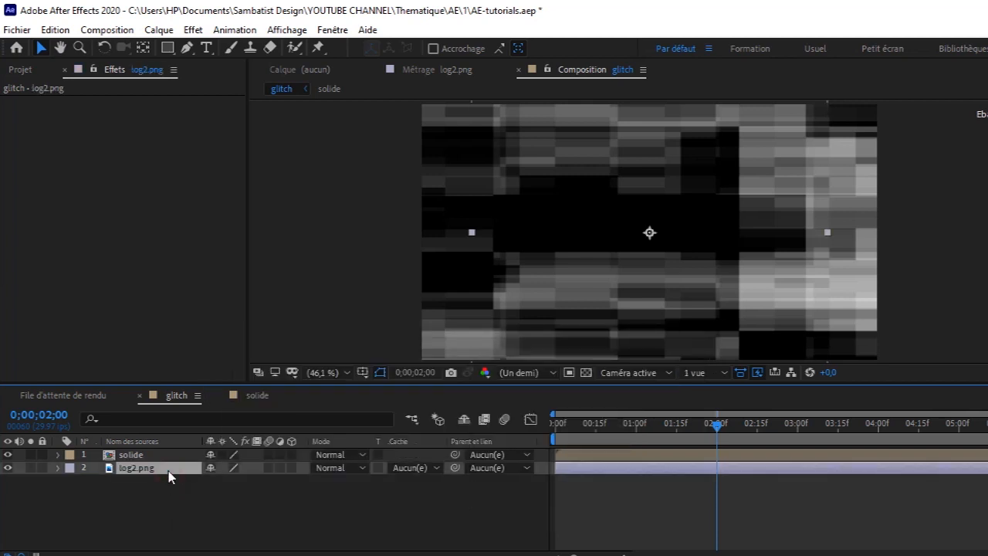
pyautogui.hotkey('ctrl', 'shift', 'c')
pyautogui.press('BackSpace')
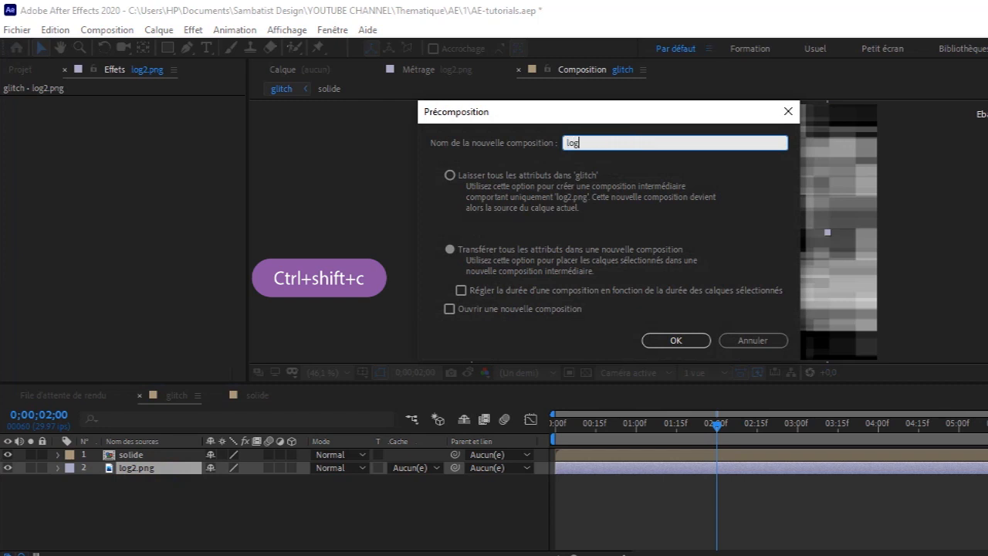
pyautogui.write('logotype')
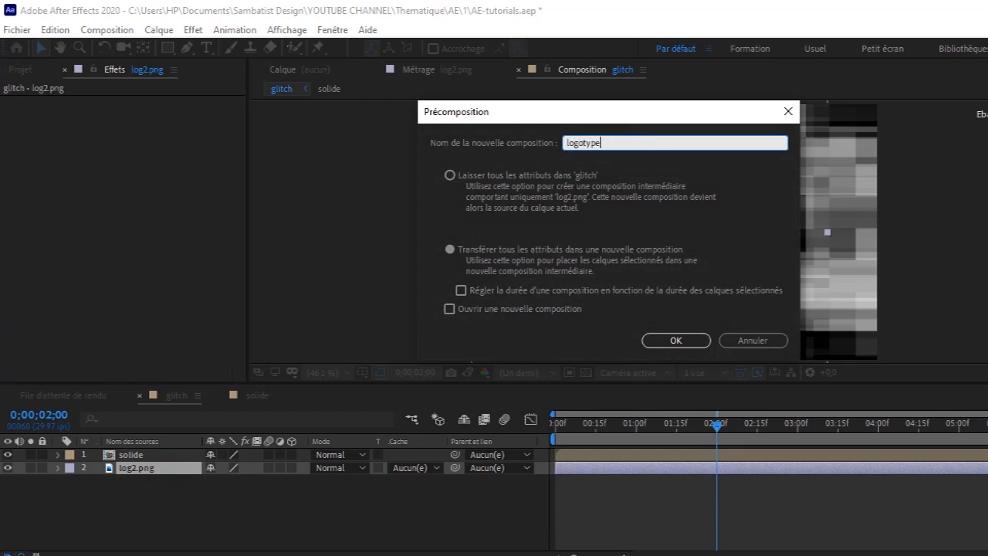
pyautogui.click(685, 343)
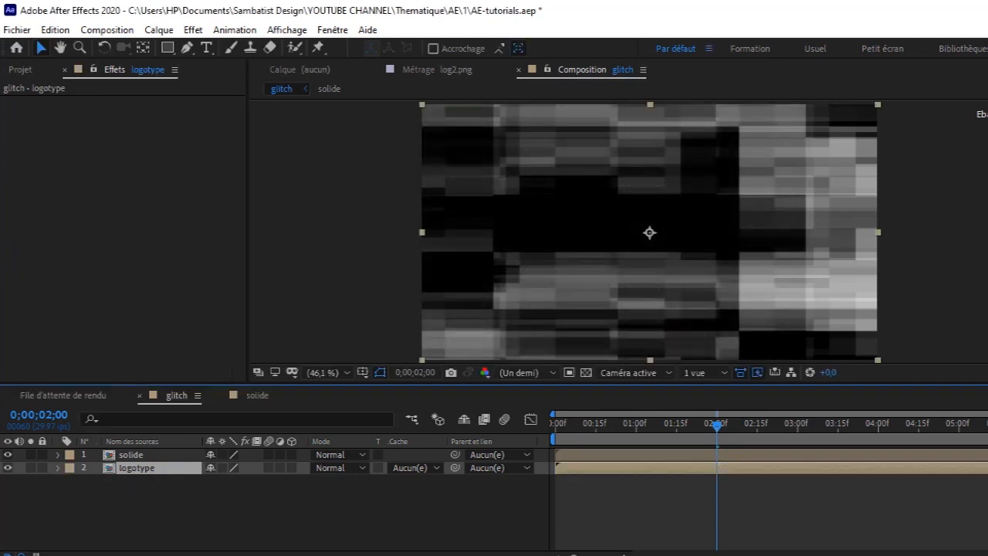
# Step: Create an adjustment layer (Calque d'effets) directly above the logotype layer
pyautogui.rightClick(269, 501)
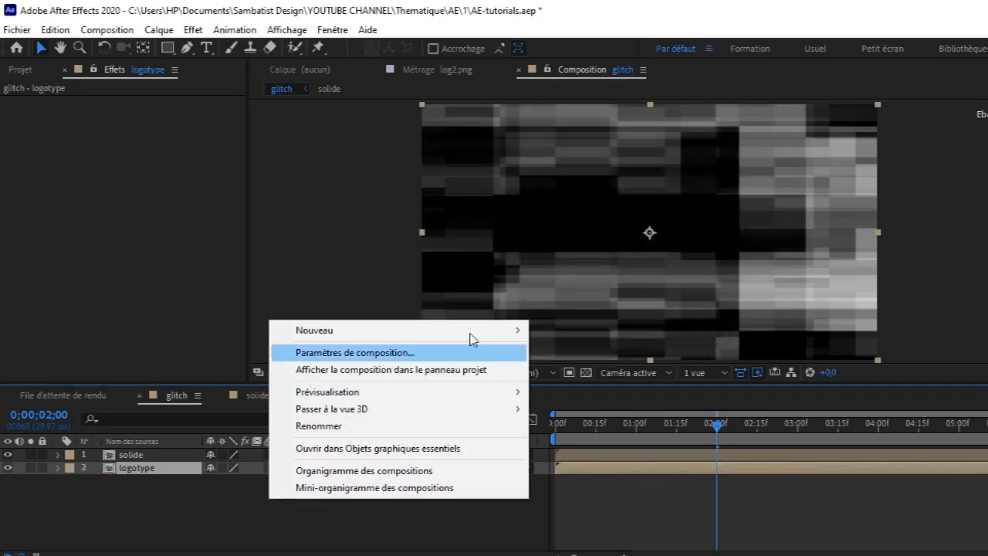
pyautogui.moveTo(479, 333)
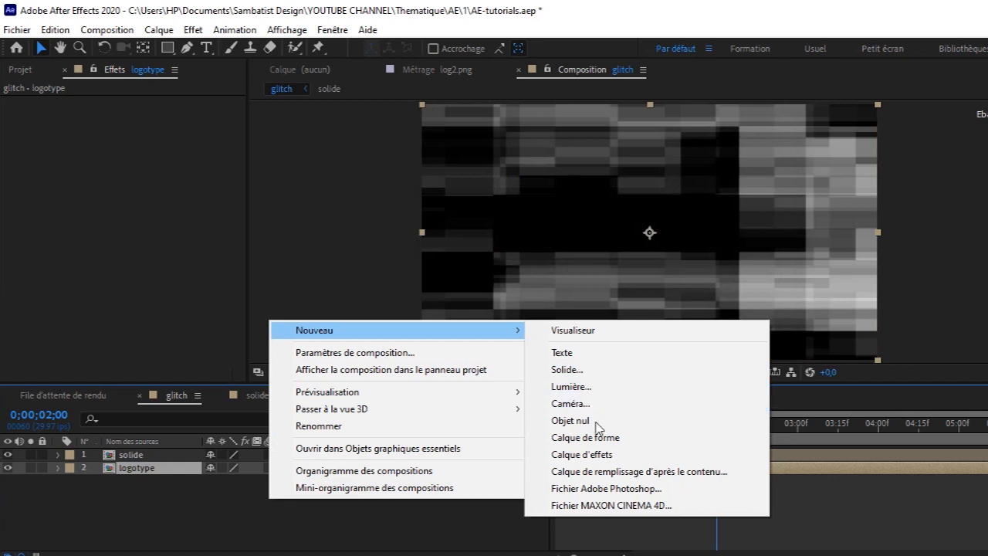
pyautogui.click(584, 456)
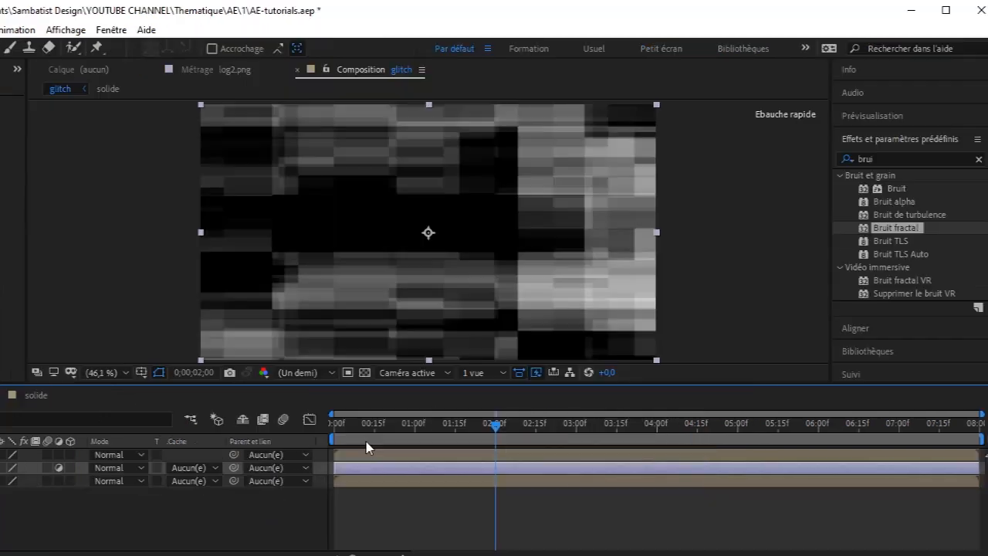
# Step: Hide the solide layer and apply the Dispersion (Displacement Map) effect to the adjustment layer
pyautogui.click(979, 159)
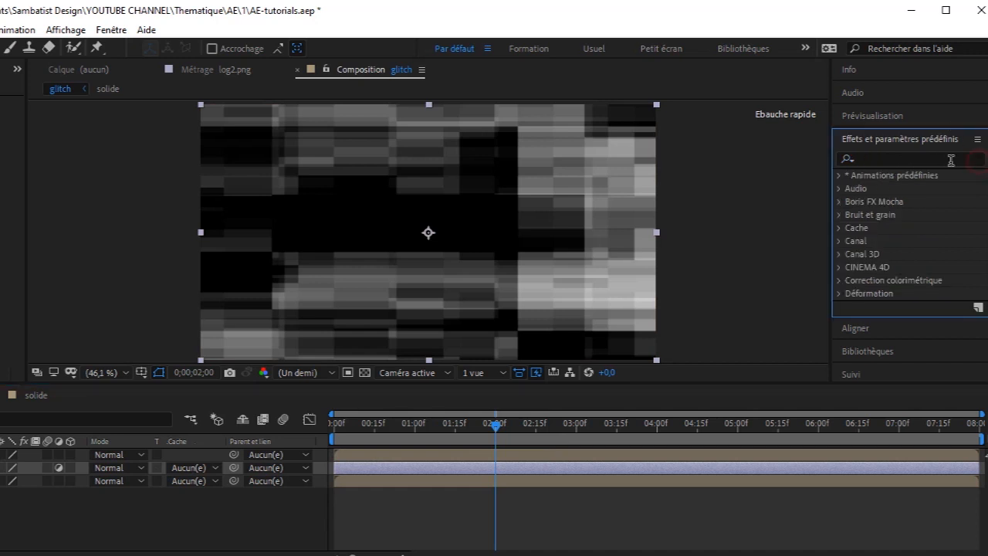
pyautogui.click(889, 160)
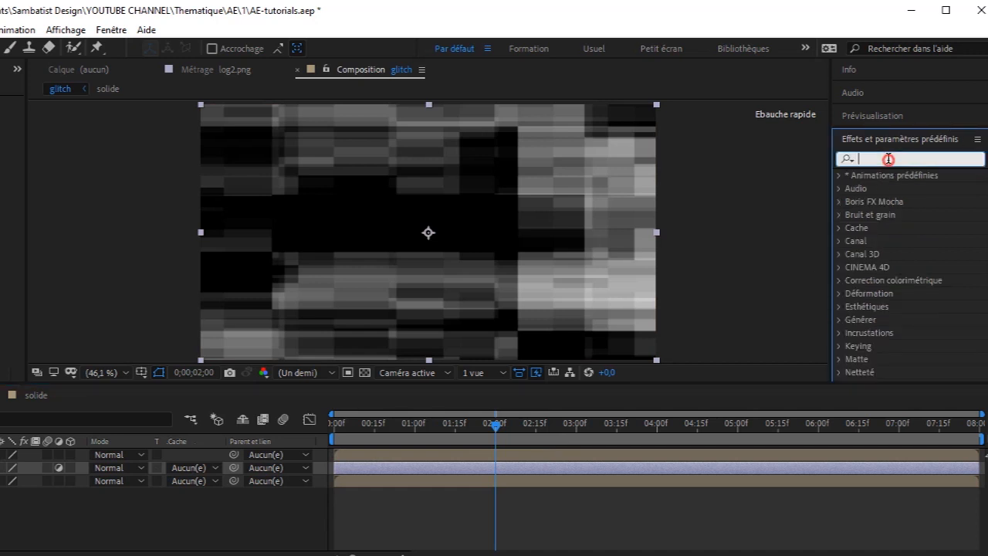
pyautogui.write('dis')
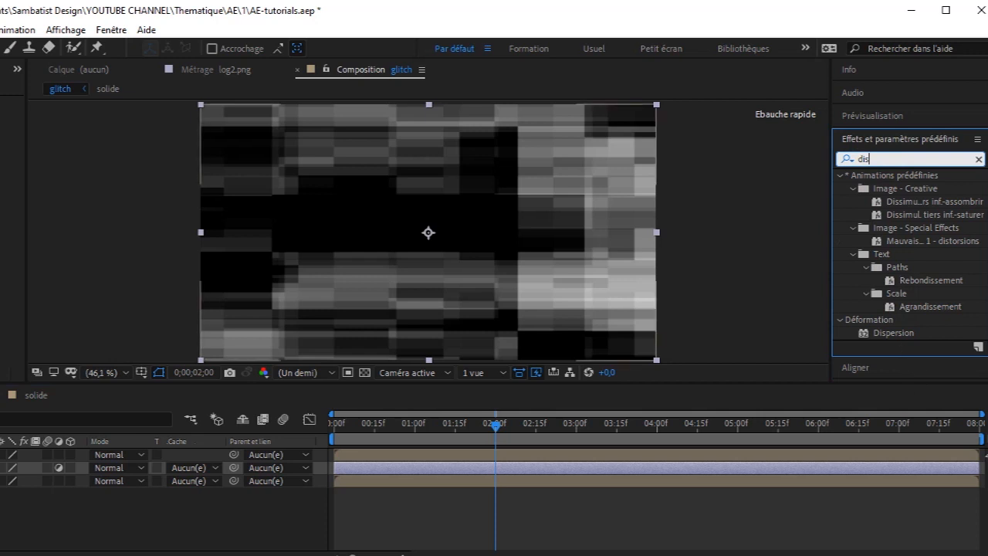
pyautogui.click(1, 455)
pyautogui.moveTo(888, 296); pyautogui.dragTo(390, 400)
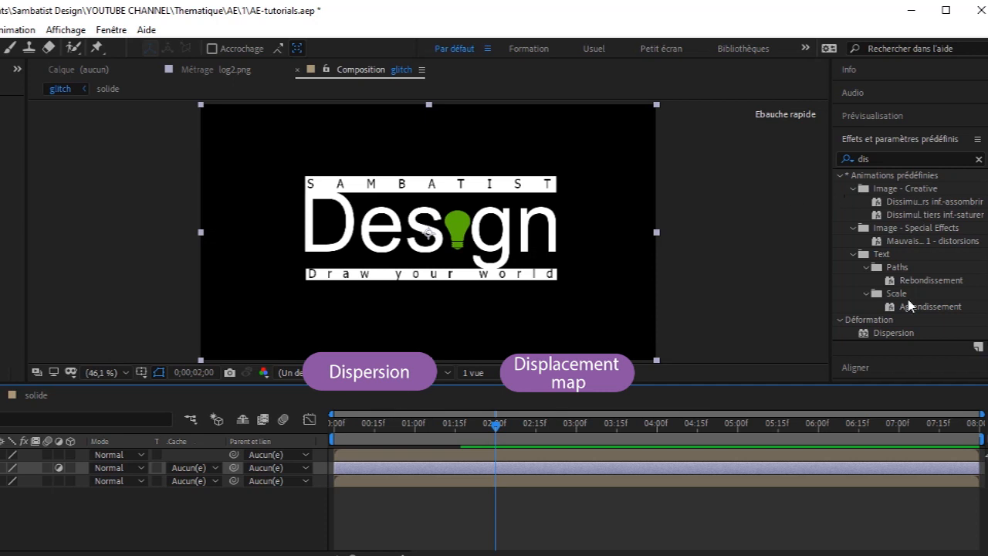
pyautogui.doubleClick(894, 333)
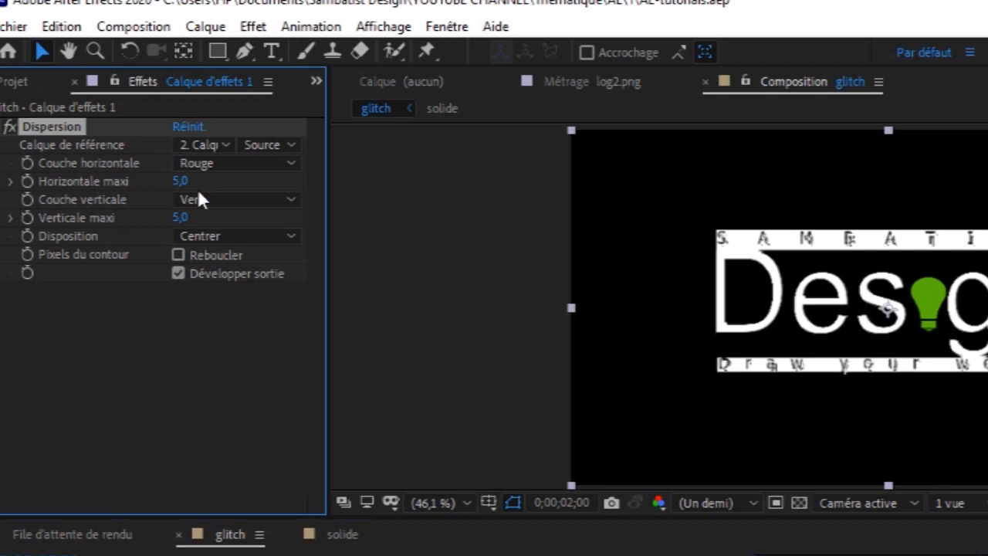
# Step: Set Dispersion's reference layer to solide, its maximum horizontal displacement to 138 and its maximum vertical displacement to -20
pyautogui.click(223, 144)
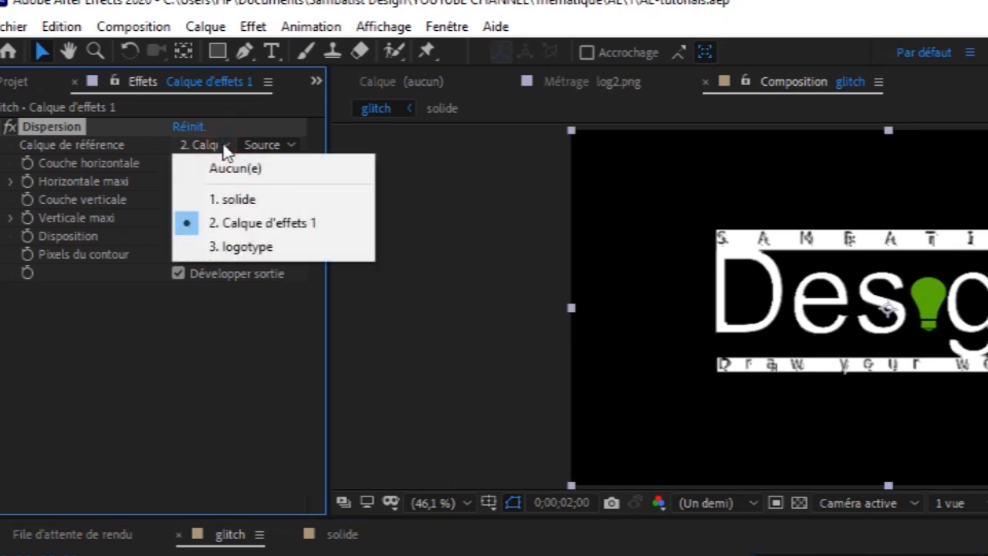
pyautogui.click(240, 200)
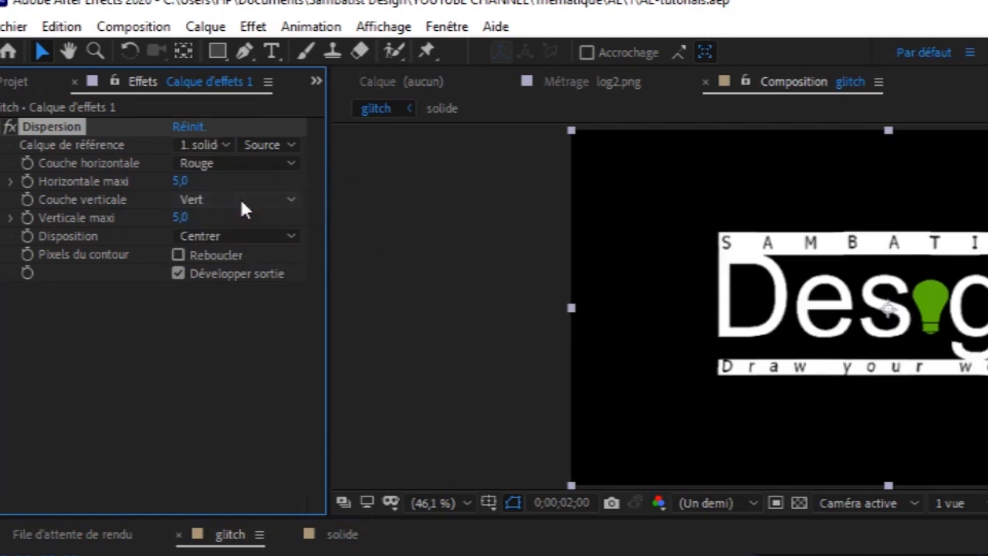
pyautogui.moveTo(186, 180); pyautogui.dragTo(329, 185)
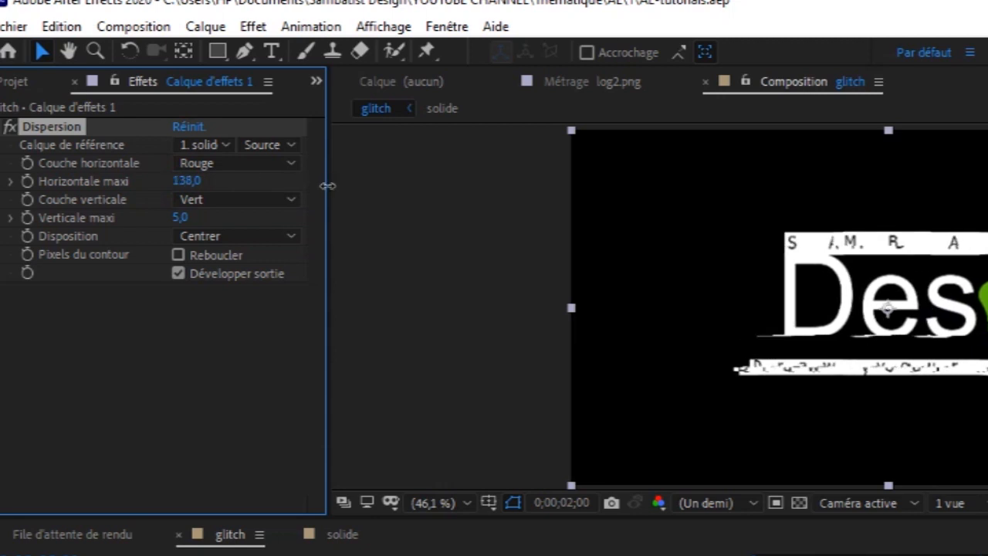
pyautogui.moveTo(181, 219); pyautogui.dragTo(50, 225)
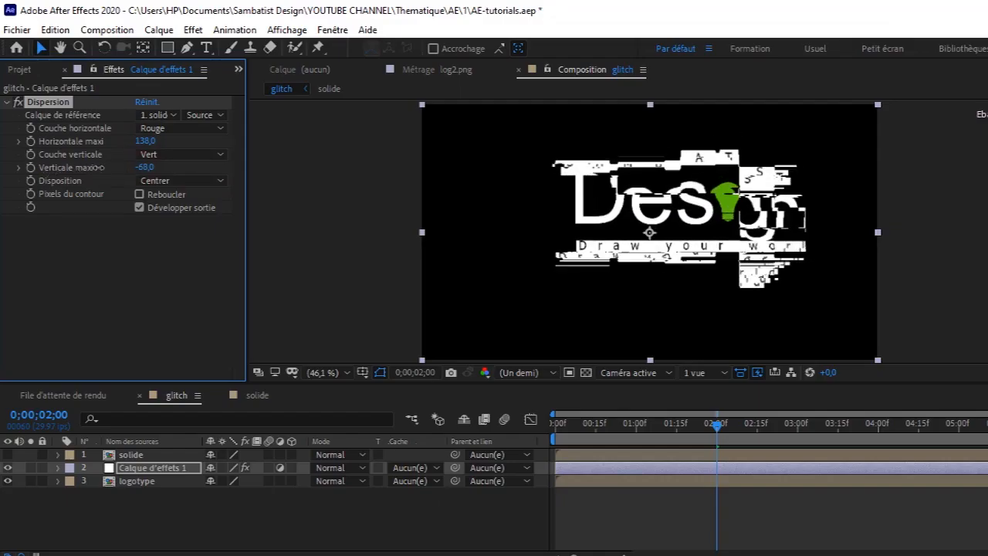
pyautogui.moveTo(98, 166); pyautogui.dragTo(117, 162)
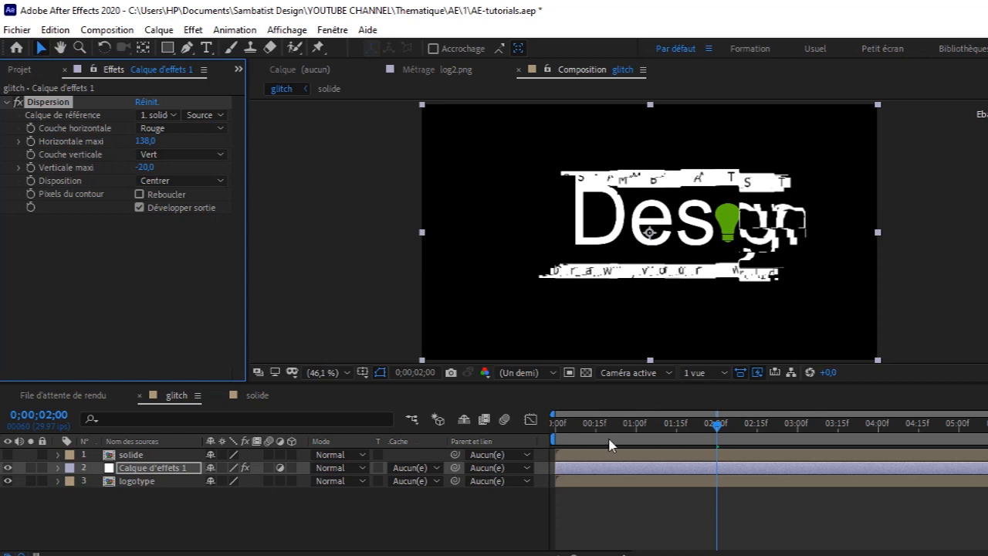
# Step: Split the adjustment layer at 0;00;00;17 and again at 0;00;00;23
pyautogui.click(718, 426)
pyautogui.moveTo(672, 432); pyautogui.dragTo(604, 465)
pyautogui.hotkey('ctrl', 'shift', 'd')
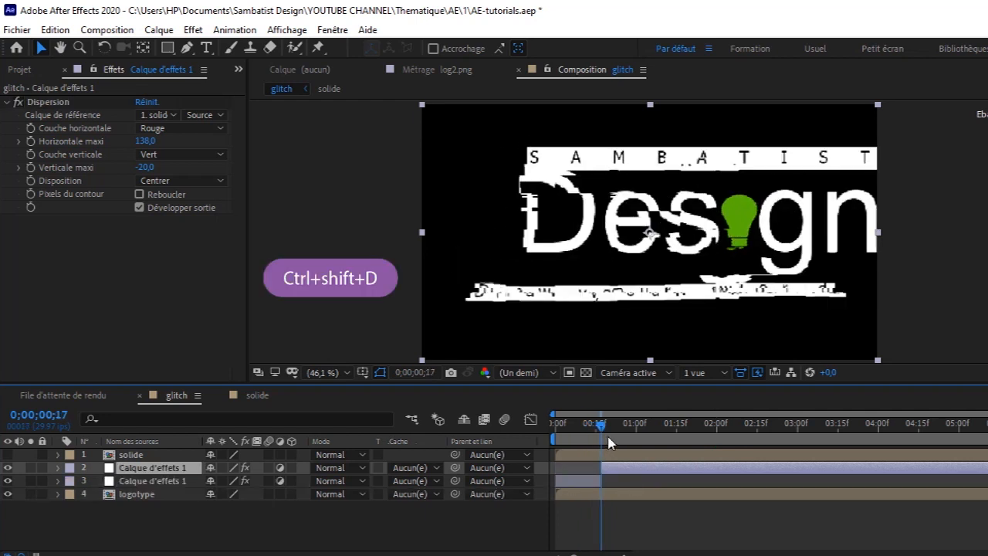
pyautogui.moveTo(603, 430); pyautogui.dragTo(620, 436)
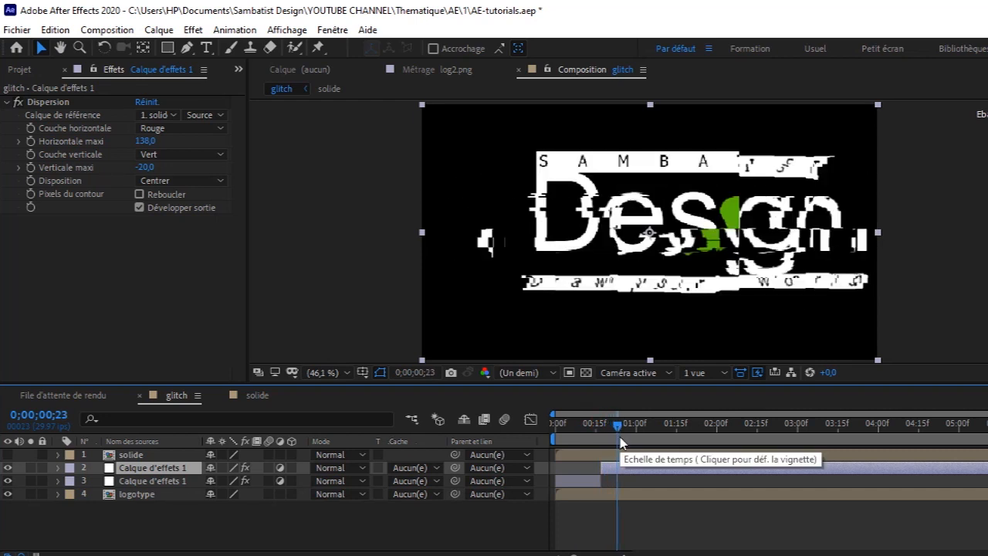
pyautogui.hotkey('ctrl', 'shift', 'd')
# Step: Delete the adjustment layer segments before and after the short one, and move the short segment earlier to start at about frame 5
pyautogui.click(581, 499)
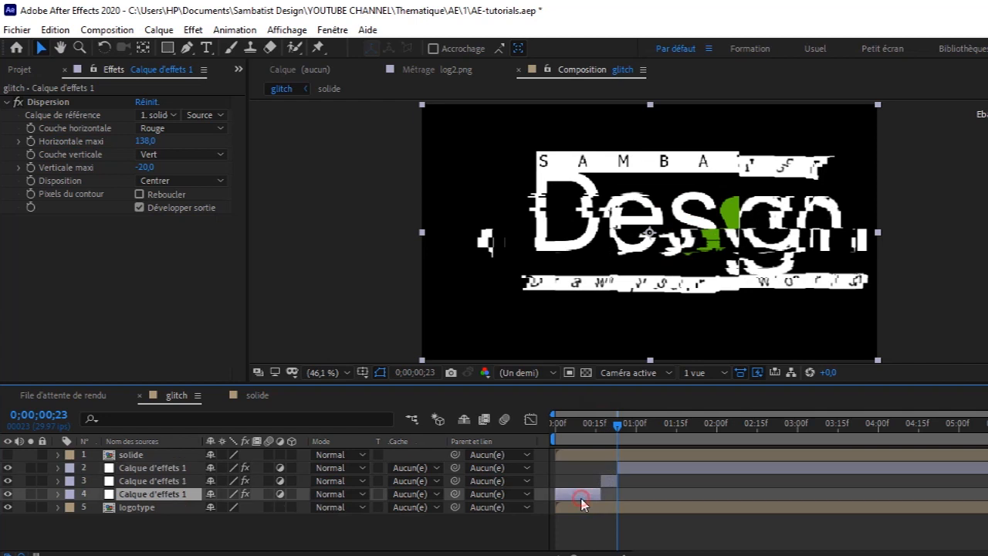
pyautogui.press('Delete')
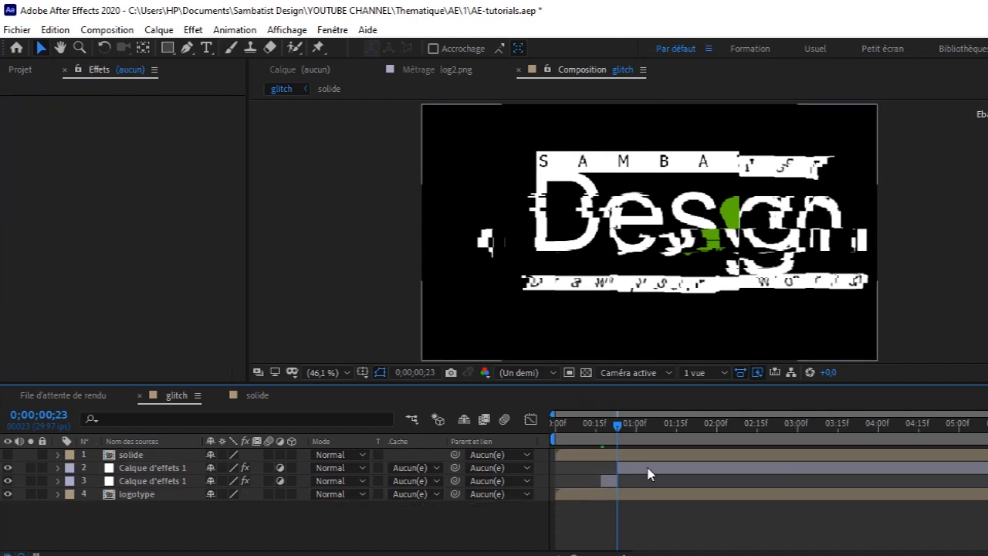
pyautogui.click(648, 468)
pyautogui.press('Delete')
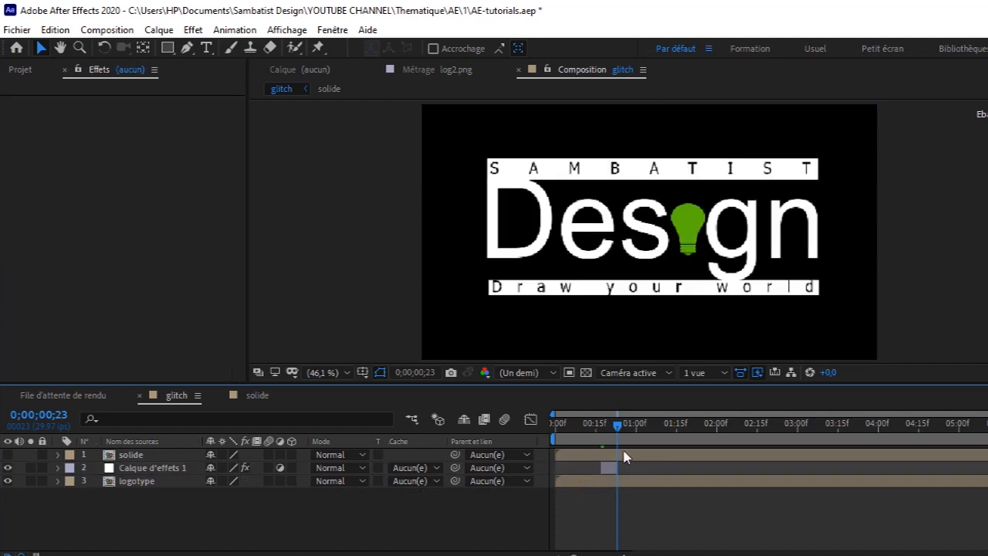
pyautogui.click(610, 468)
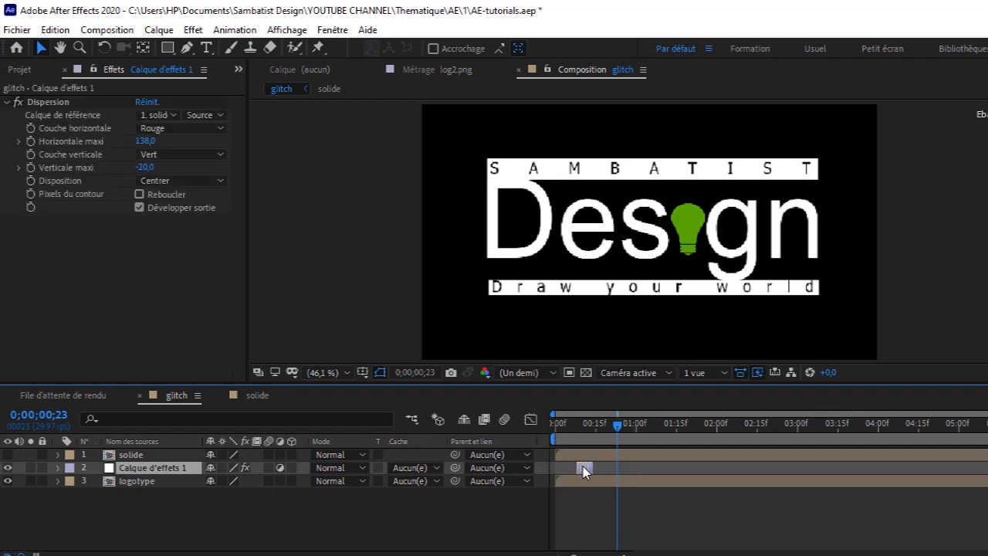
pyautogui.moveTo(623, 427); pyautogui.dragTo(579, 428)
# Step: Duplicate the short adjustment layer twice and stagger the copies to start at about 0;00;00;17 and 0;00;01;03
pyautogui.hotkey('ctrl', 'd')
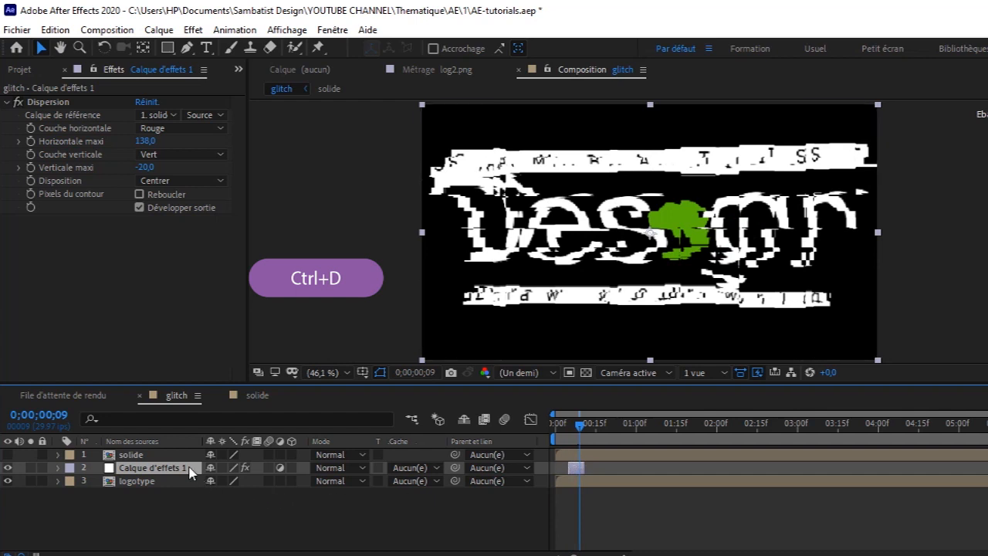
pyautogui.hotkey('ctrl', 'd')
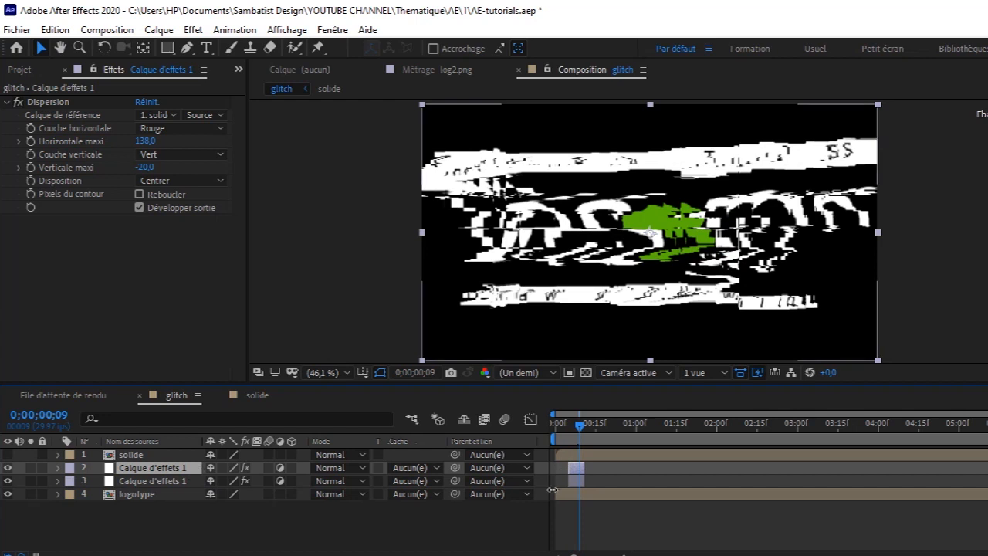
pyautogui.moveTo(575, 471); pyautogui.dragTo(610, 470)
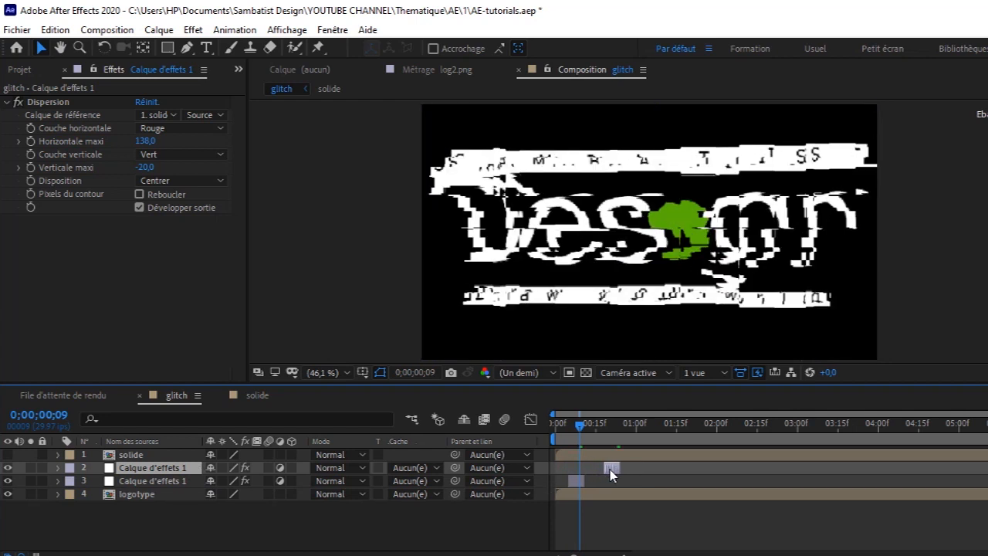
pyautogui.hotkey('ctrl', 'd')
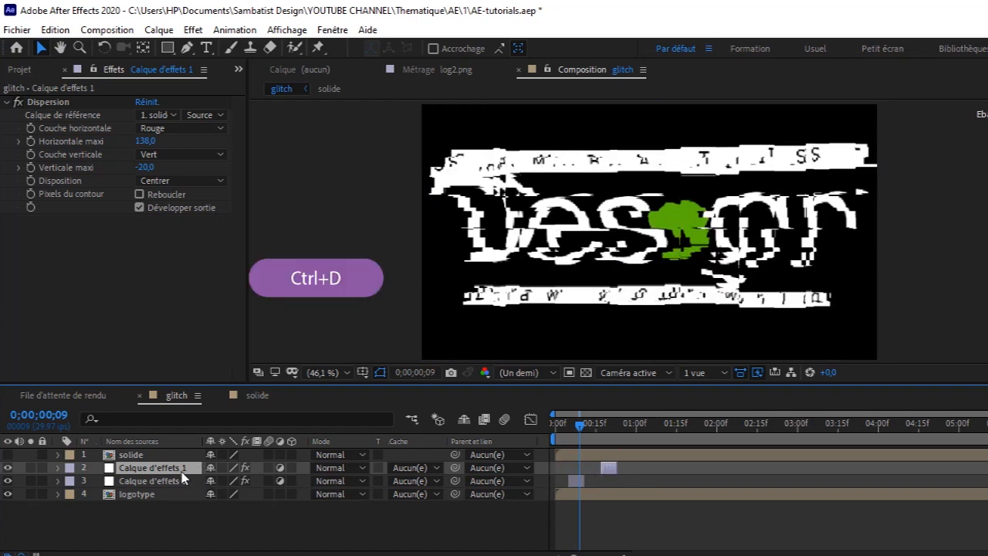
pyautogui.moveTo(614, 466); pyautogui.dragTo(644, 469)
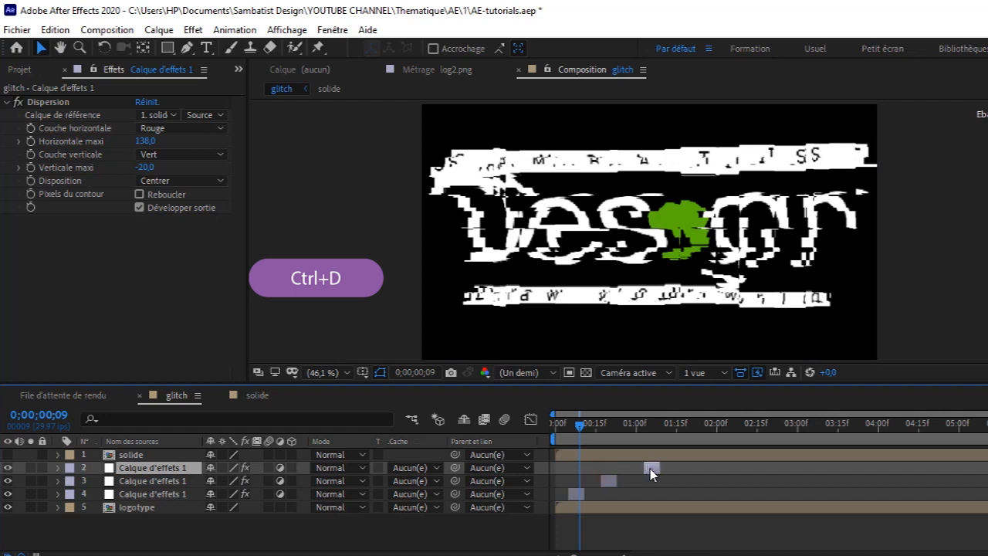
pyautogui.click(576, 494)
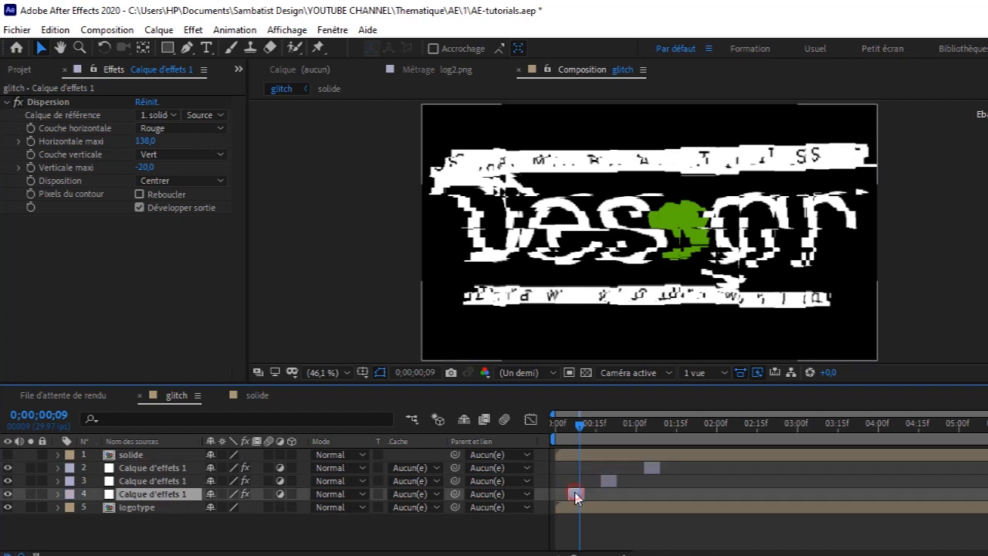
# Step: Set the earliest adjustment layer's Dispersion to a maximum horizontal displacement of -90 and a maximum vertical displacement of 21
pyautogui.click(146, 142)
pyautogui.moveTo(147, 141); pyautogui.dragTo(0, 142)
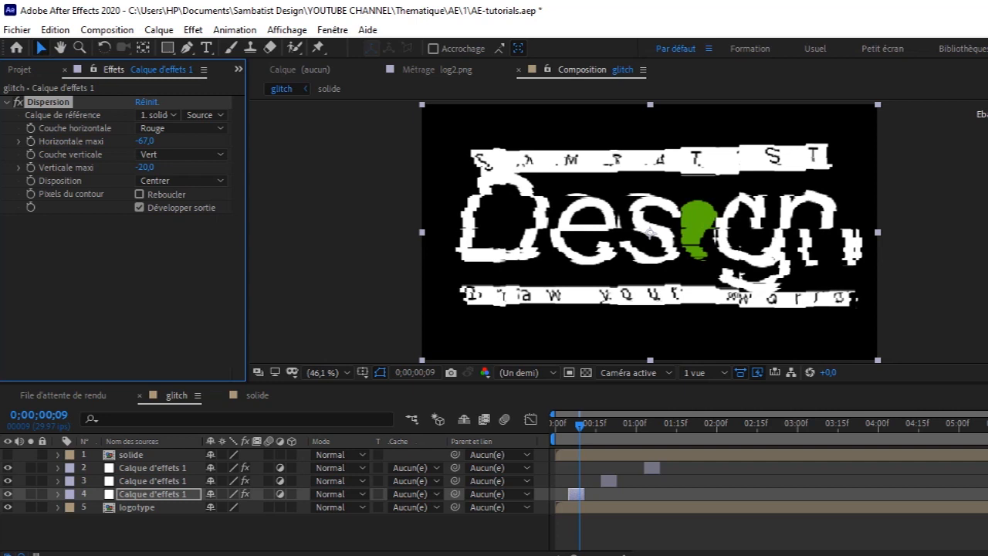
pyautogui.moveTo(573, 429); pyautogui.dragTo(605, 439)
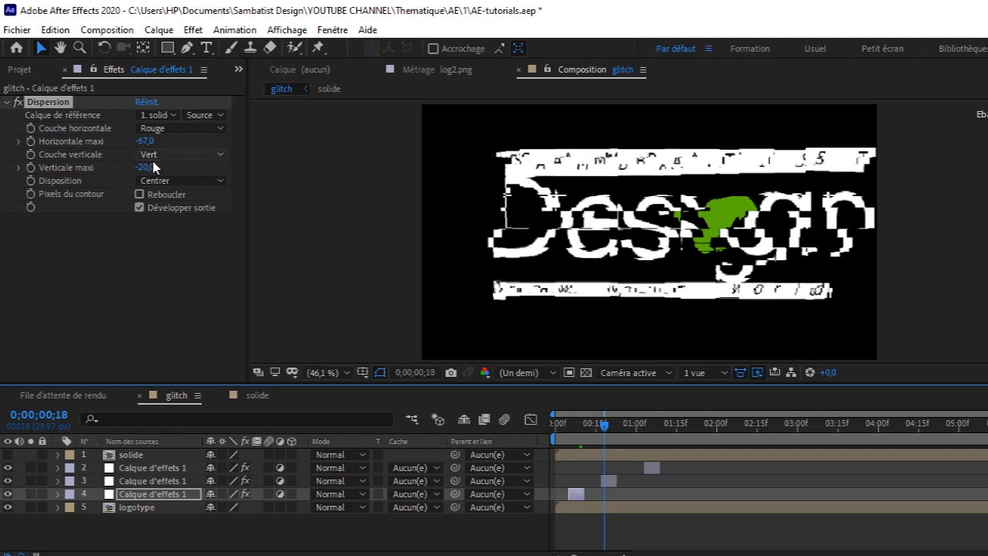
pyautogui.moveTo(136, 142); pyautogui.dragTo(118, 165)
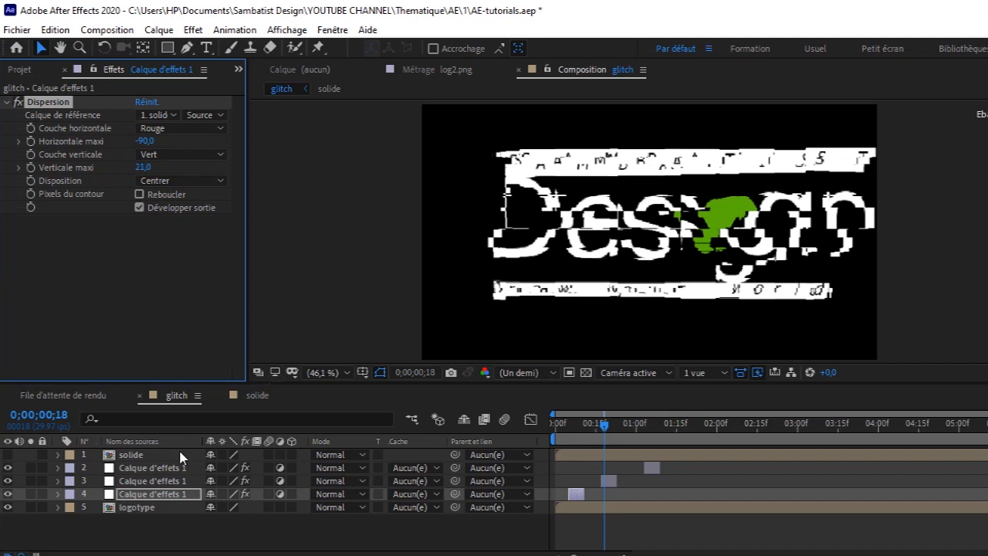
# Step: At 0;00;00;21, set the middle adjustment layer's maximum horizontal displacement to -37 and its maximum vertical displacement to -168
pyautogui.moveTo(606, 432)
pyautogui.mouseDown()
pyautogui.moveTo(561, 440)
pyautogui.moveTo(615, 448)
pyautogui.mouseUp()
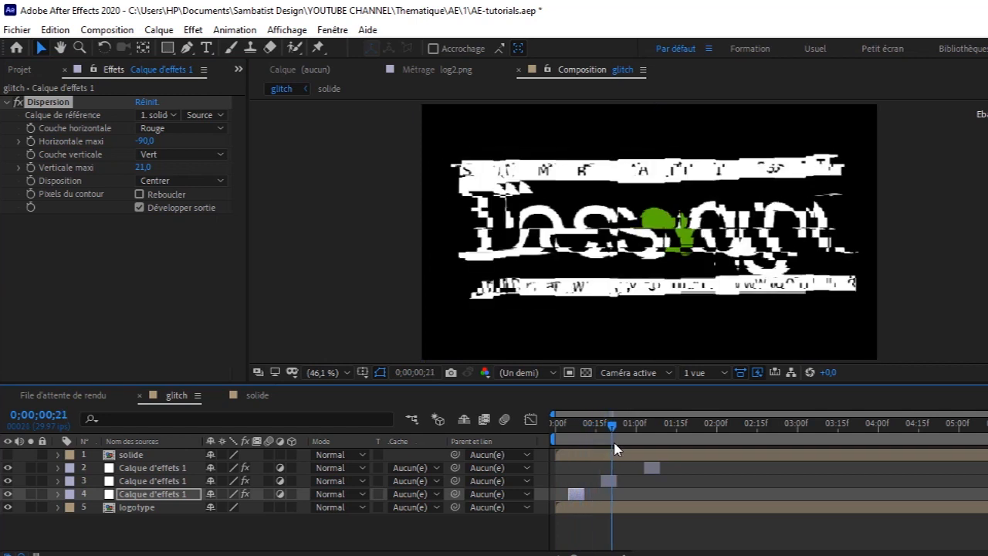
pyautogui.click(163, 483)
pyautogui.moveTo(145, 142); pyautogui.dragTo(12, 121)
pyautogui.moveTo(145, 168); pyautogui.dragTo(34, 172)
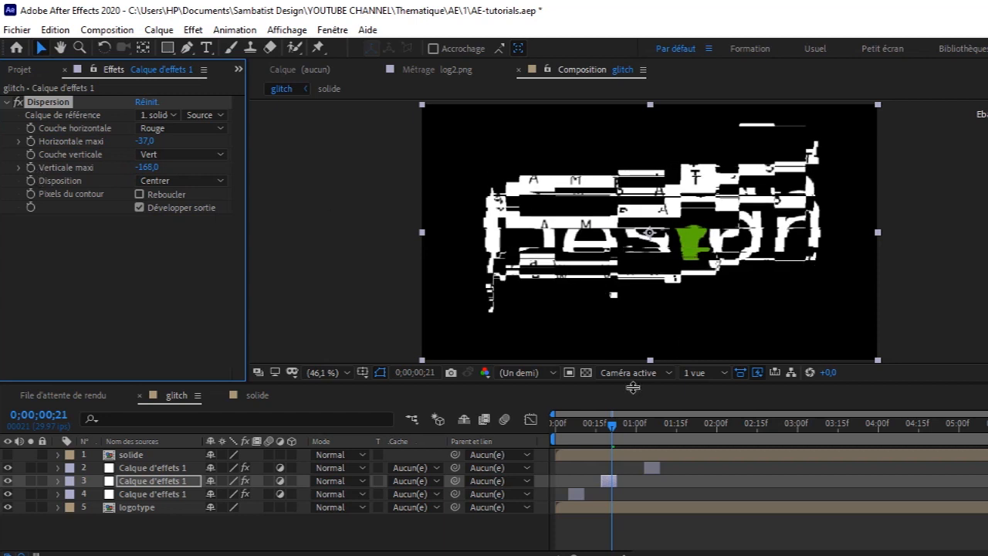
# Step: Go to 0;00;01;07 and set the still-selected middle adjustment layer's maximum horizontal displacement to 242 and maximum vertical displacement to -279
pyautogui.moveTo(610, 432); pyautogui.dragTo(653, 444)
pyautogui.moveTo(151, 142); pyautogui.dragTo(207, 143)
pyautogui.moveTo(150, 168); pyautogui.dragTo(65, 169)
pyautogui.moveTo(142, 141); pyautogui.dragTo(287, 140)
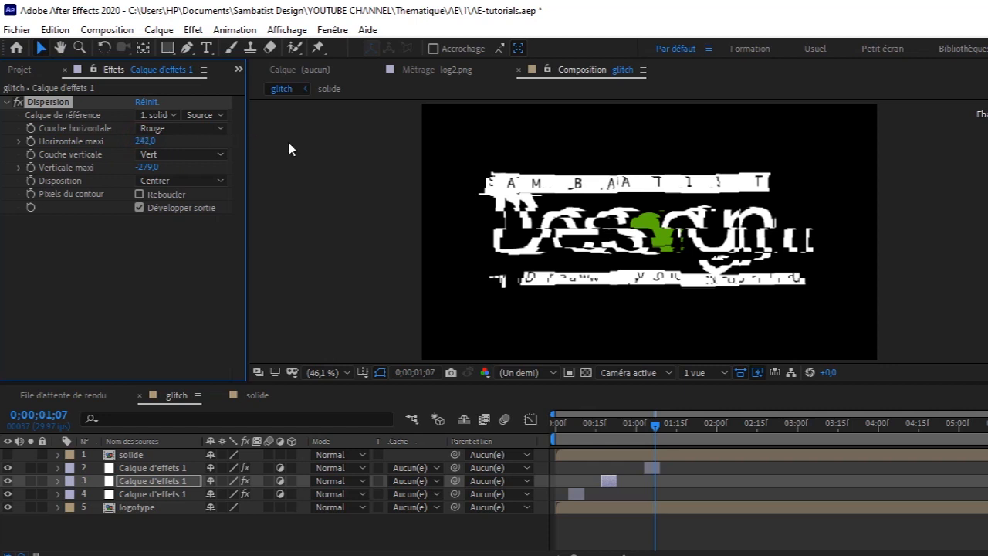
# Step: Set the last adjustment layer's Dispersion to a maximum horizontal displacement of 308 and a maximum vertical displacement of 2
pyautogui.click(175, 470)
pyautogui.moveTo(144, 141); pyautogui.dragTo(281, 150)
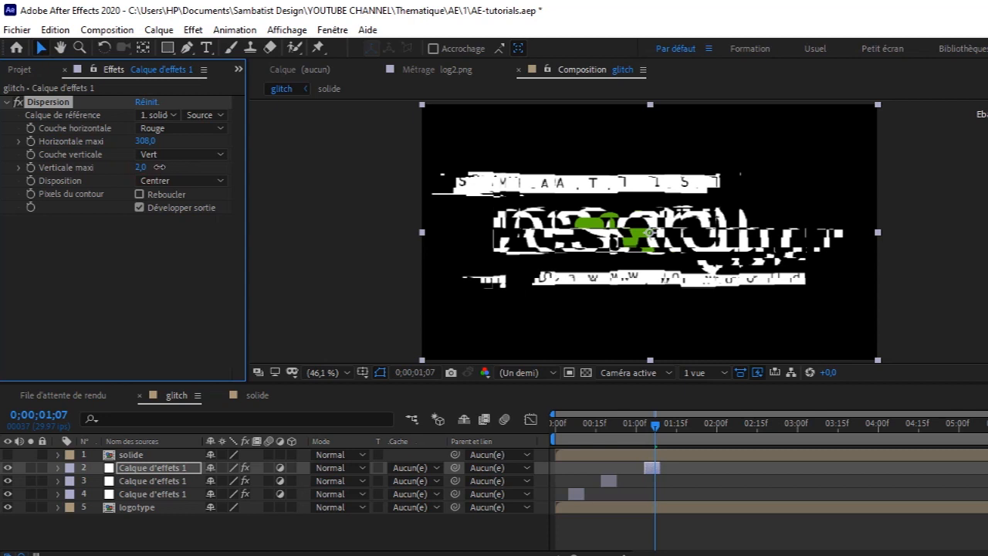
# Step: Shorten the work area to end at about 0;00;01;20 and extend the last adjustment layer to end at about 0;00;01;12
pyautogui.moveTo(610, 431); pyautogui.dragTo(721, 471)
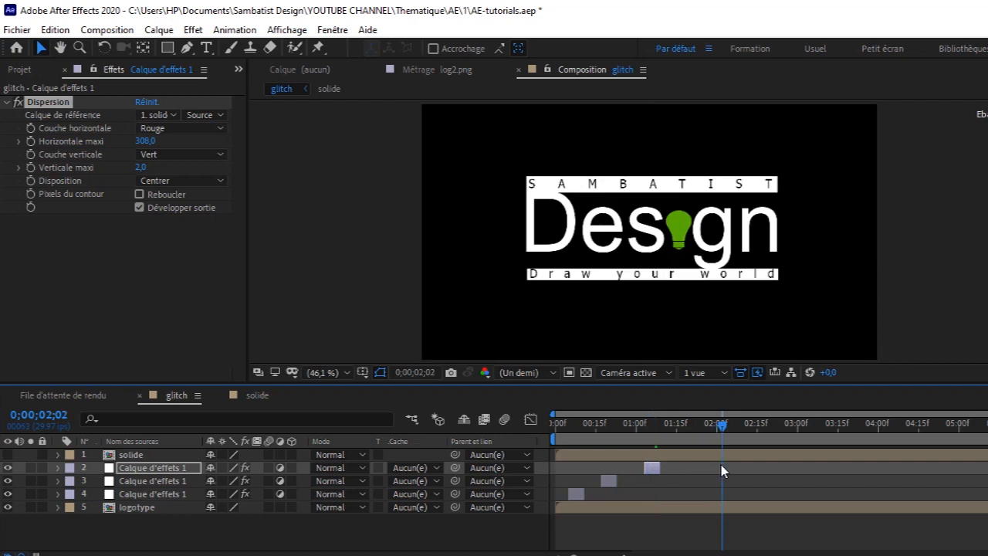
pyautogui.moveTo(986, 439)
pyautogui.mouseDown()
pyautogui.moveTo(702, 442)
pyautogui.moveTo(685, 428)
pyautogui.moveTo(620, 440)
pyautogui.moveTo(691, 440)
pyautogui.mouseUp()
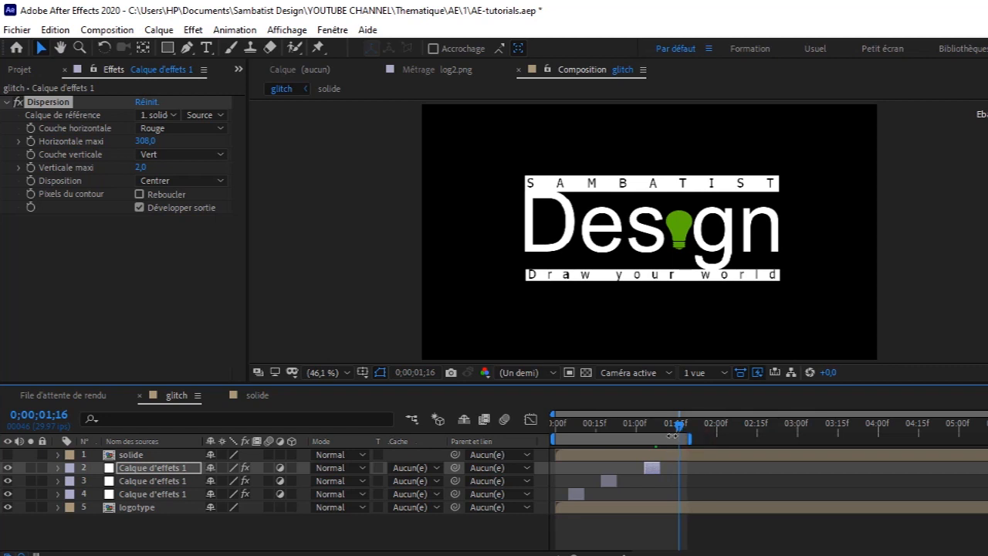
pyautogui.moveTo(659, 470); pyautogui.dragTo(665, 471)
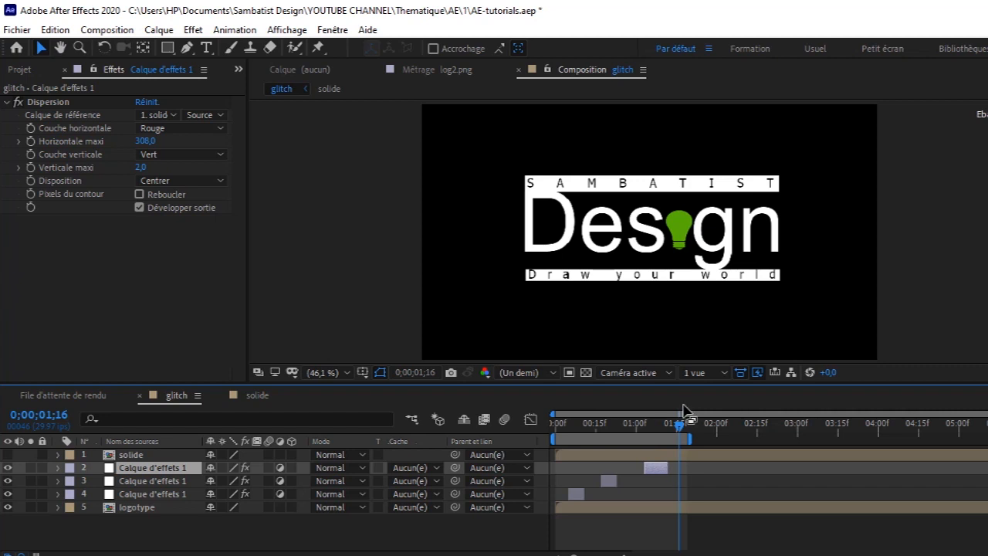
# Step: Preview the glitch animation from the first frame and extend the work area to end at about 0;00;02;14
pyautogui.moveTo(682, 428); pyautogui.dragTo(409, 474)
pyautogui.press('space')
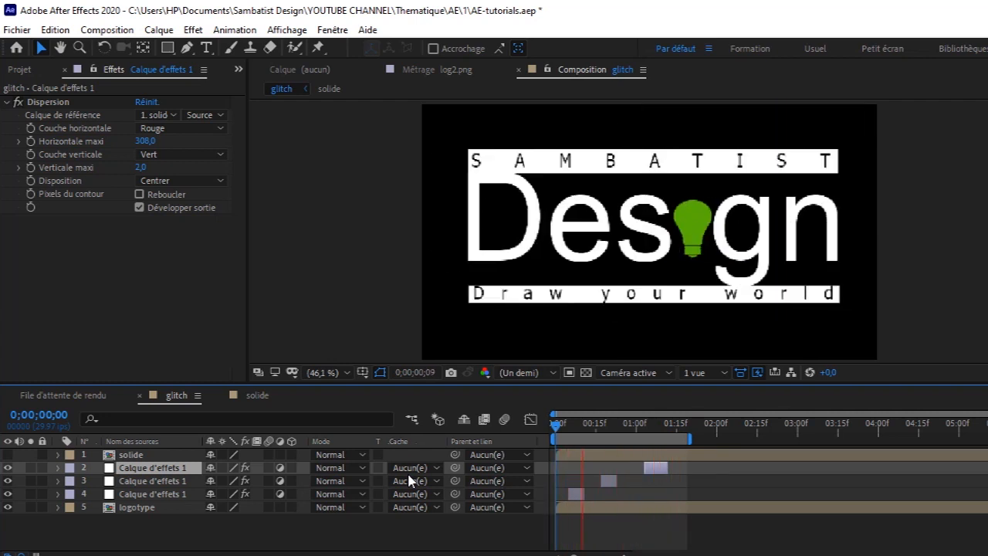
pyautogui.moveTo(693, 439); pyautogui.dragTo(759, 438)
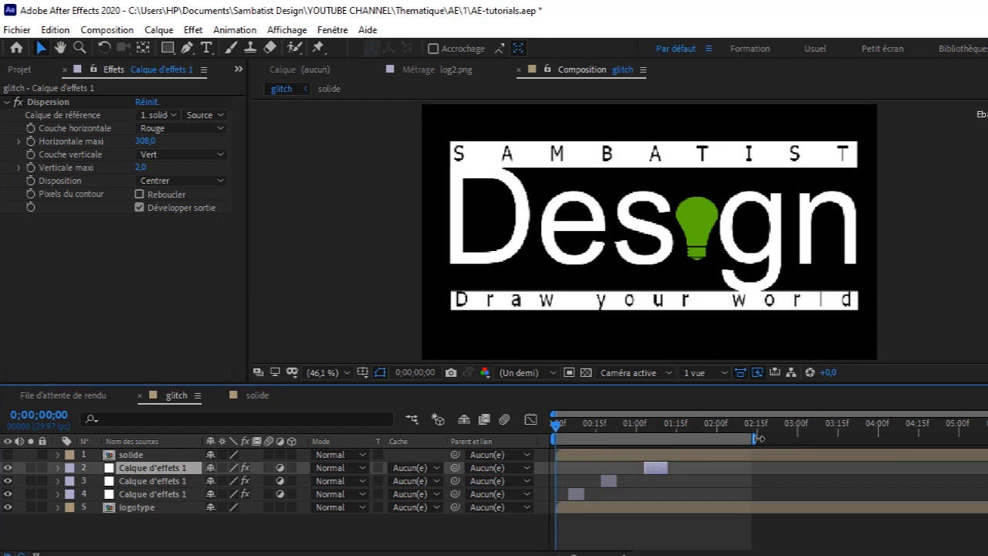